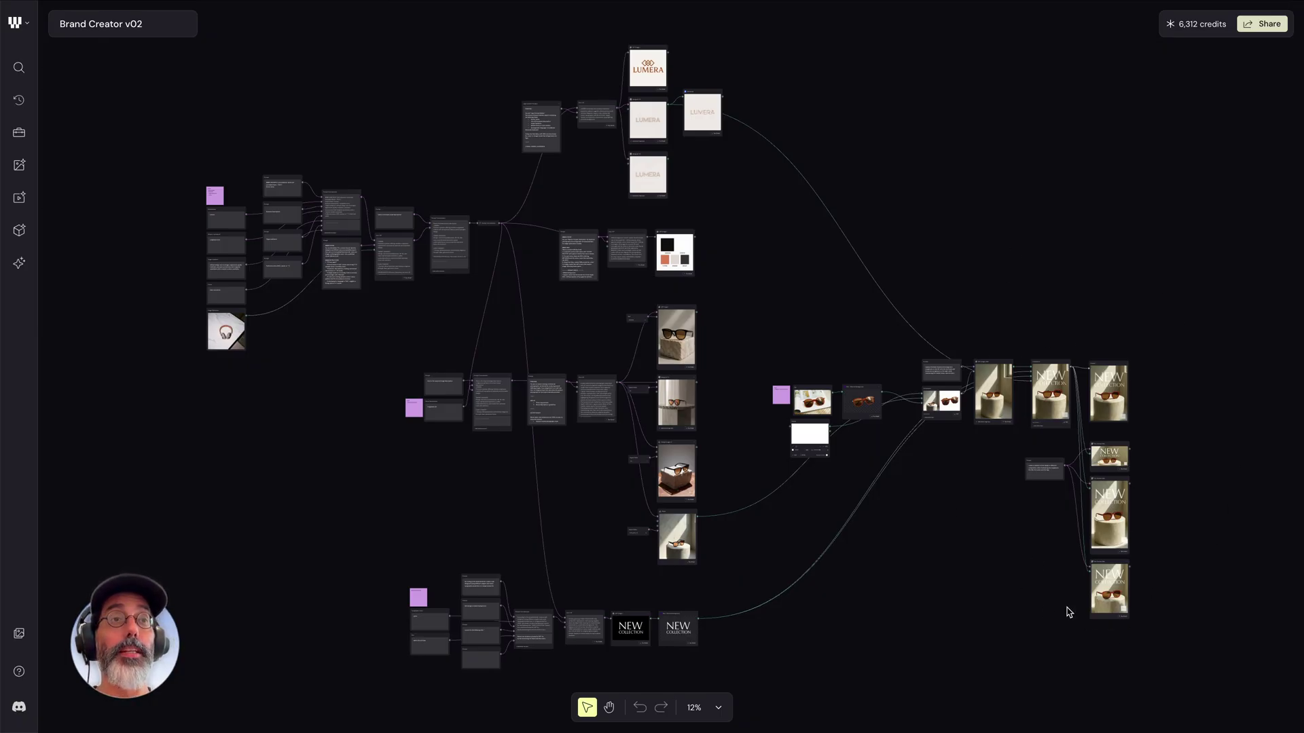
Examine the final sunglasses composition and its resized design variations at the end of the workflow
{"action": "scroll", "coordinate": [1054, 553], "scroll_direction": "up", "scroll_amount": 5}
{"action": "scroll", "coordinate": [1056, 554], "scroll_direction": "right", "scroll_amount": 1}
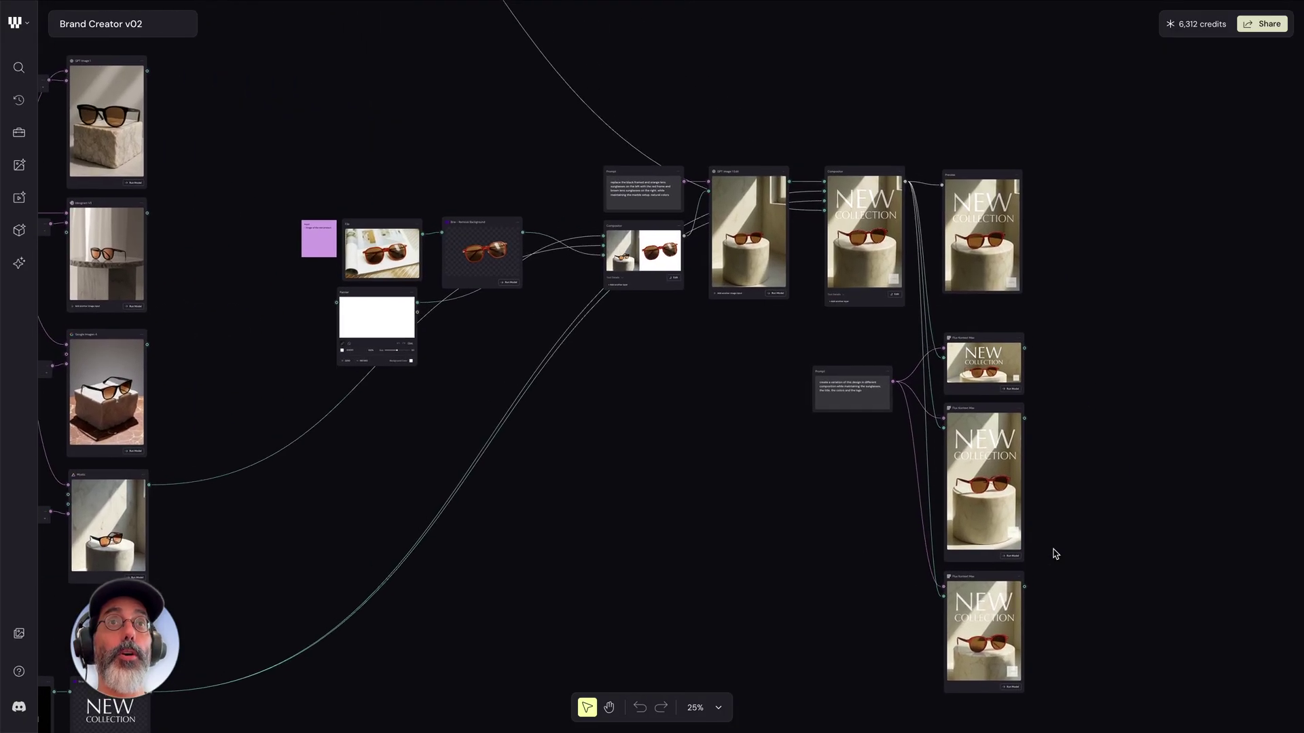
{"action": "scroll", "coordinate": [1054, 553], "scroll_direction": "up", "scroll_amount": 1}
{"action": "scroll", "coordinate": [1053, 552], "scroll_direction": "right", "scroll_amount": 2}
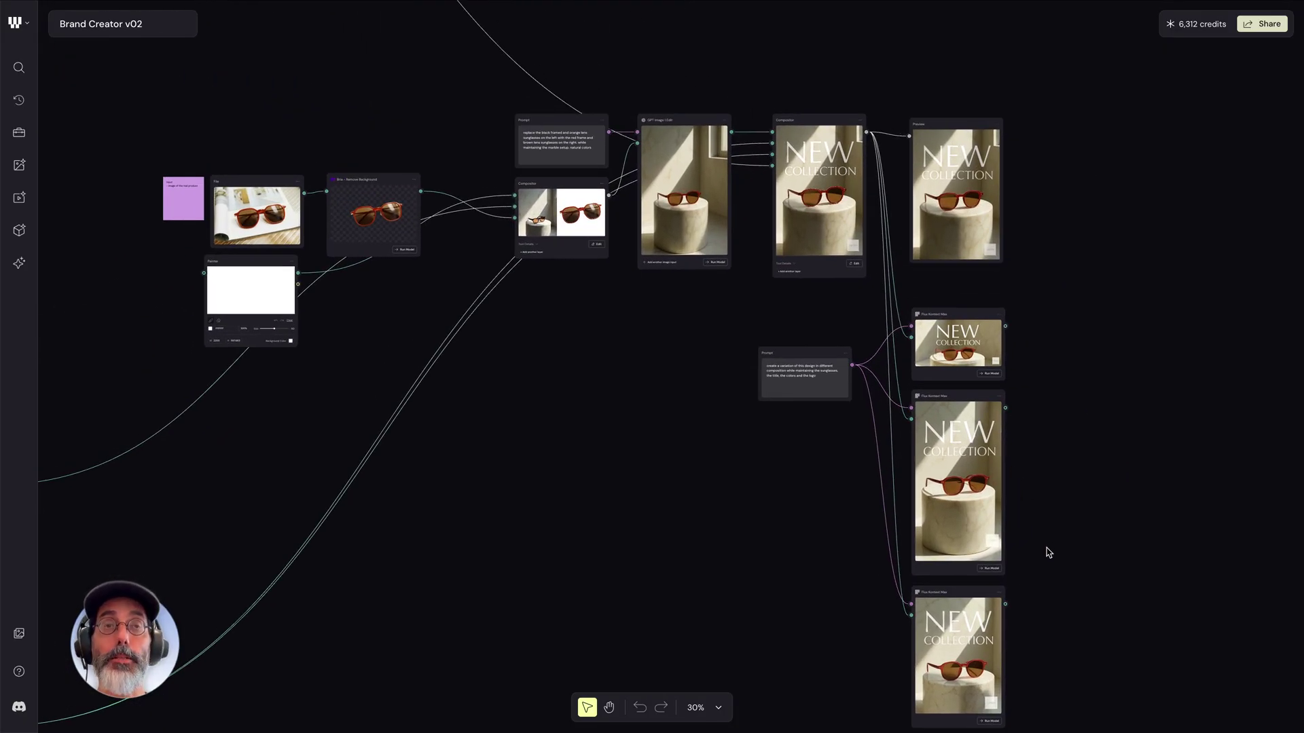
{"action": "scroll", "coordinate": [1063, 588], "scroll_direction": "down", "scroll_amount": 3}
{"action": "scroll", "coordinate": [1063, 589], "scroll_direction": "right", "scroll_amount": 3}
{"action": "scroll", "coordinate": [1063, 589], "scroll_direction": "up", "scroll_amount": 2}
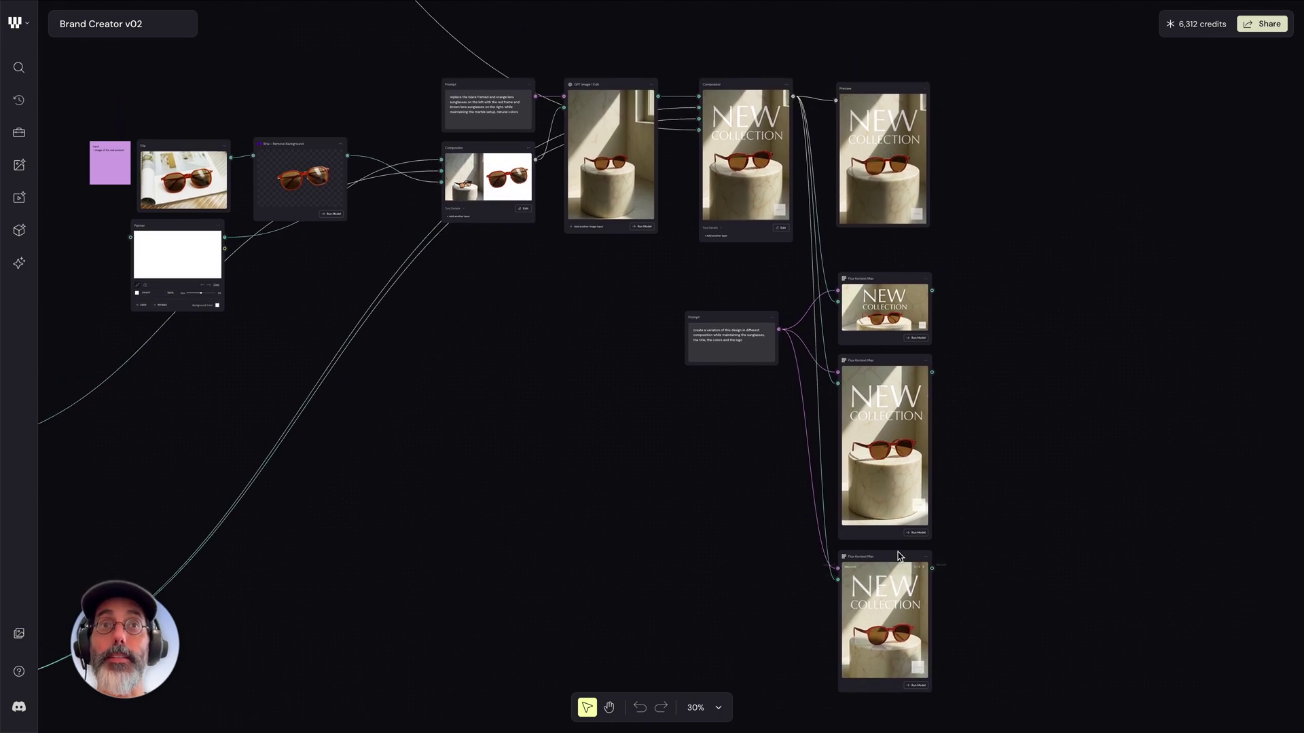
{"action": "scroll", "coordinate": [732, 544], "scroll_direction": "right", "scroll_amount": 3}
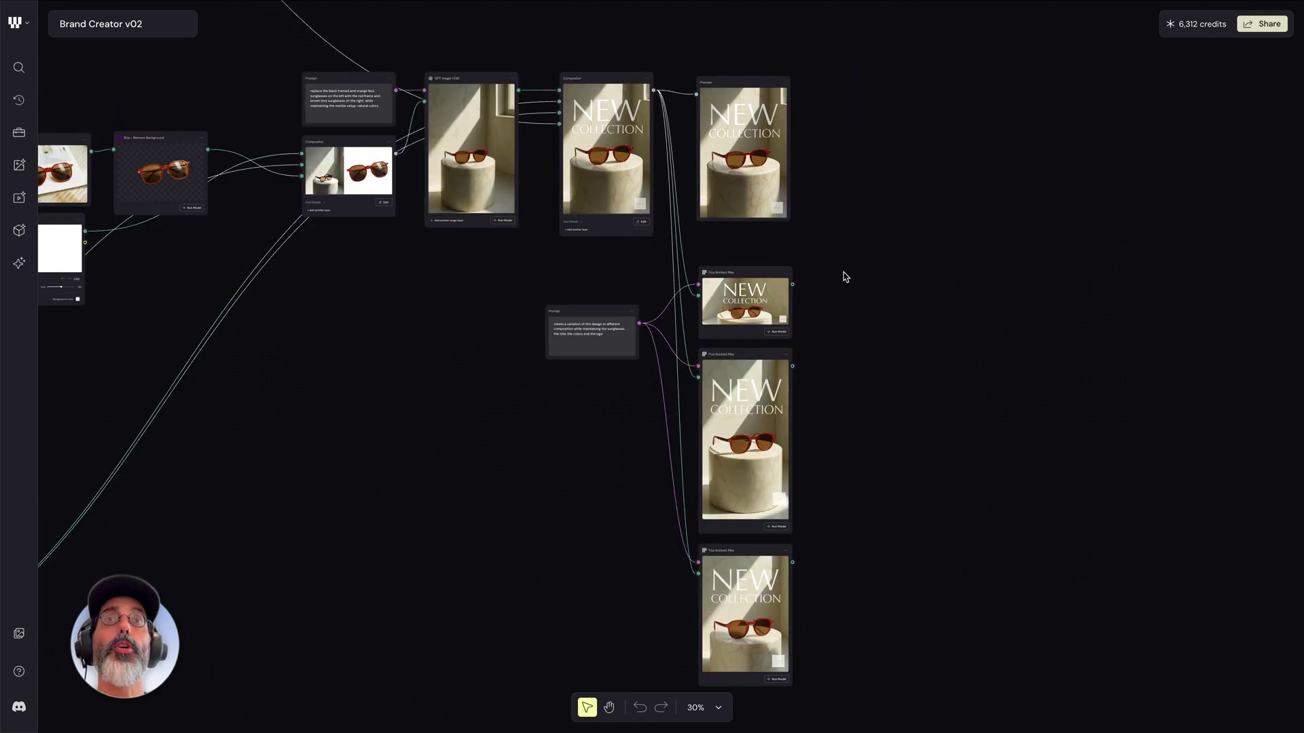
{"action": "right_click", "coordinate": [865, 224]}
{"action": "left_click", "coordinate": [887, 378]}
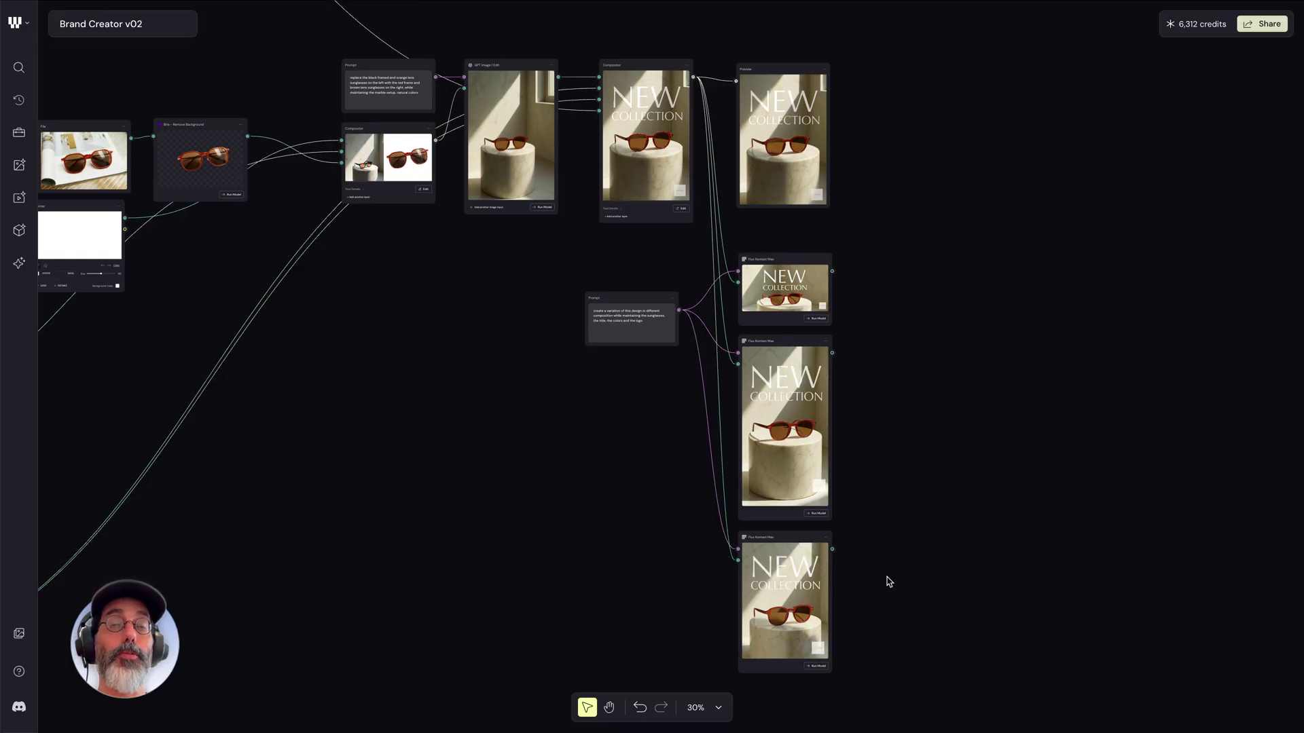
Look over the whole workflow from the brand inputs to the group of final composition nodes
{"action": "key", "text": "shift+1"}
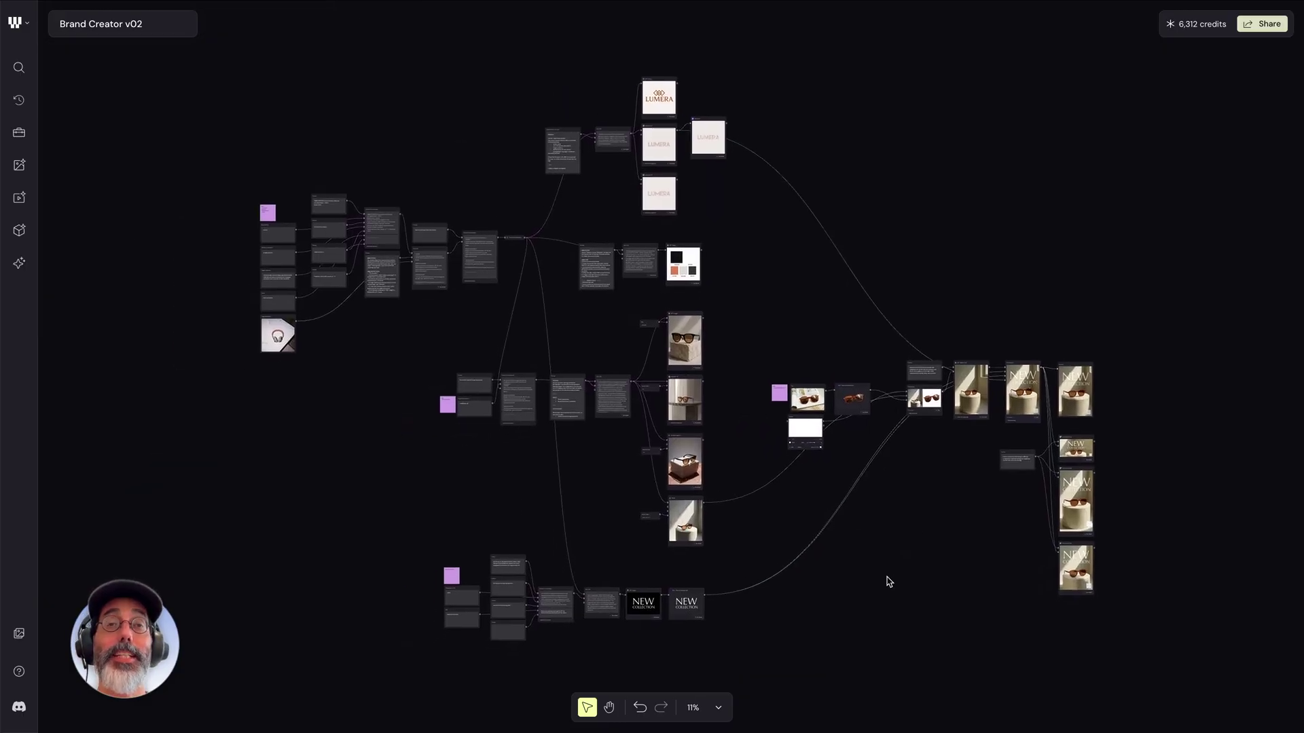
{"action": "scroll", "coordinate": [607, 473], "scroll_direction": "up", "scroll_amount": 2}
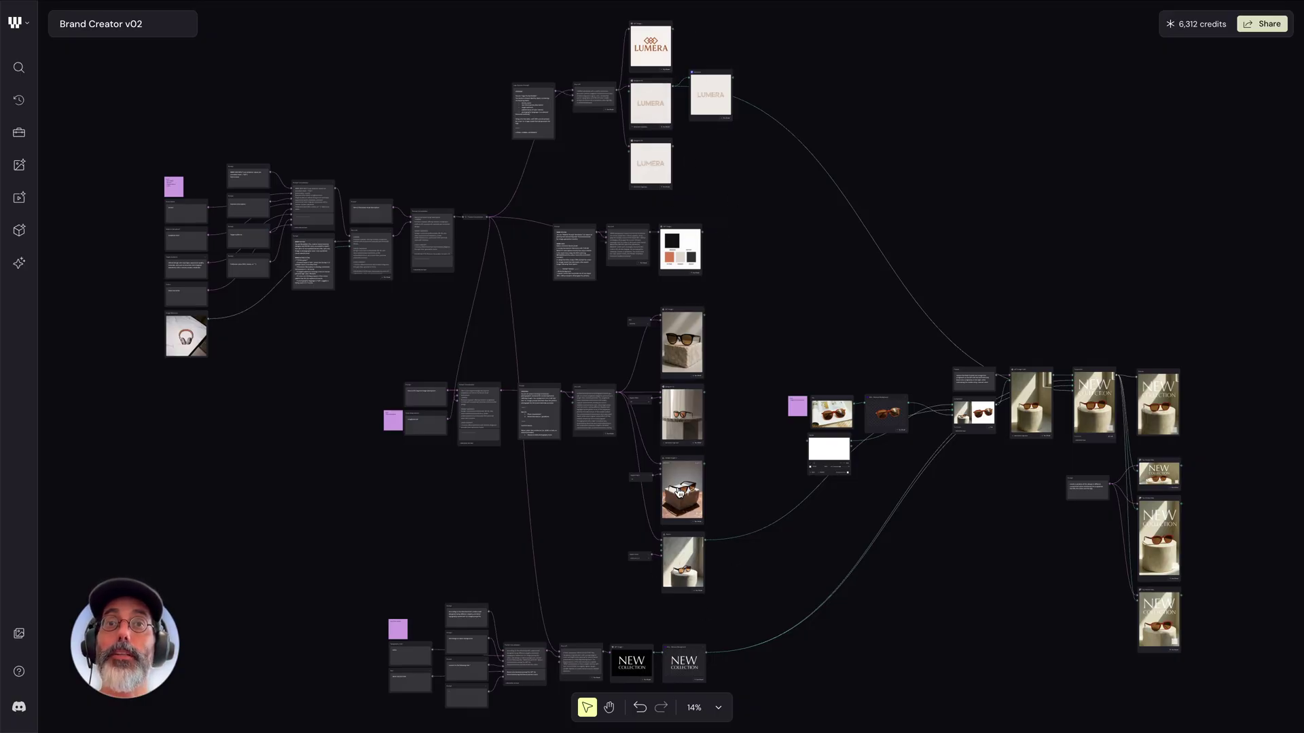
{"action": "scroll", "coordinate": [679, 493], "scroll_direction": "down", "scroll_amount": 5}
{"action": "scroll", "coordinate": [579, 461], "scroll_direction": "up", "scroll_amount": 5}
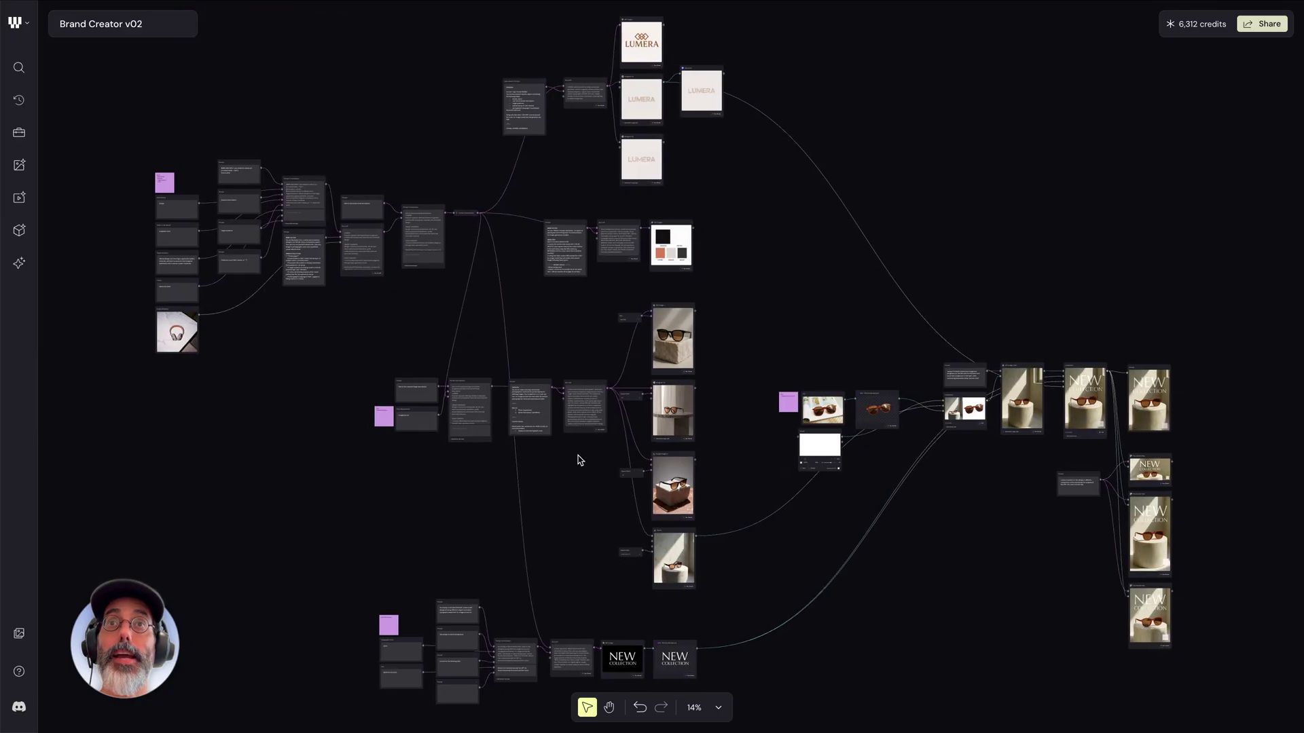
{"action": "left_click_drag", "start_coordinate": [1210, 320], "coordinate": [978, 643]}
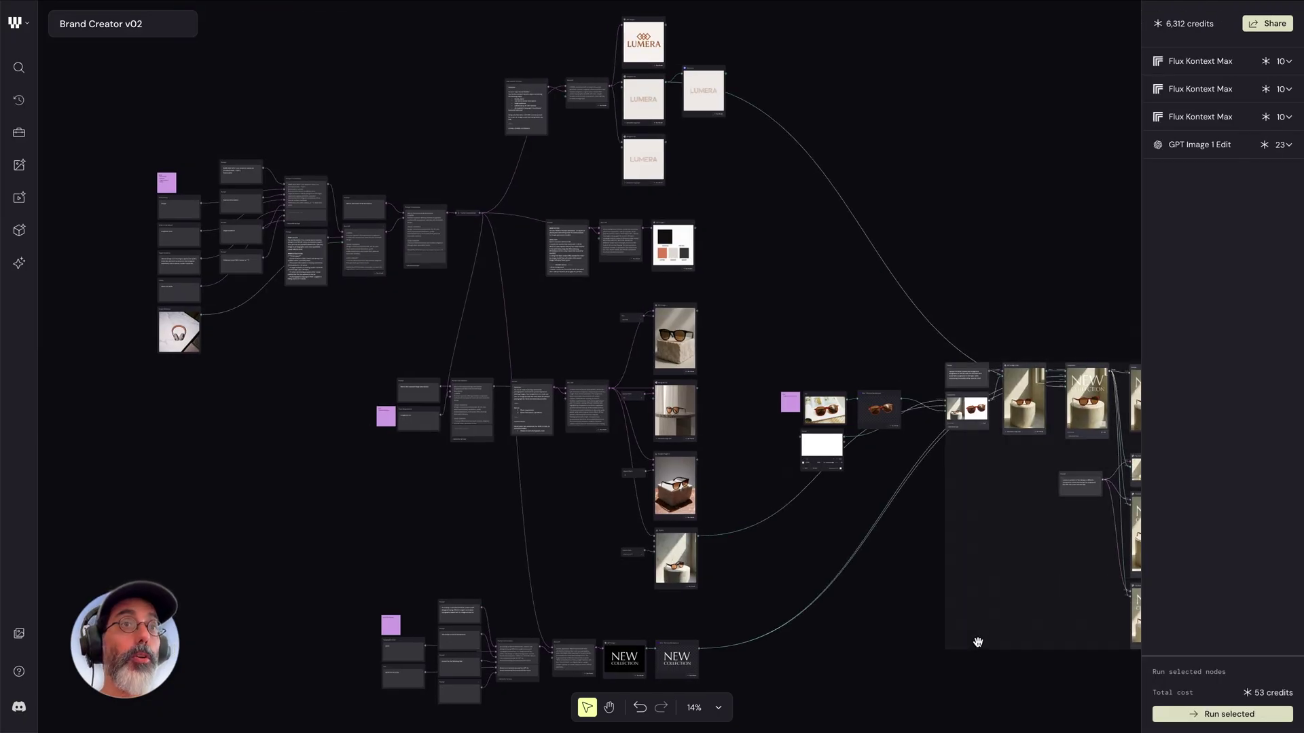
{"action": "left_click", "coordinate": [911, 638]}
Review the brand input nodes: brand name, business, target audience, colors and the reference image
{"action": "scroll", "coordinate": [1003, 589], "scroll_direction": "down", "scroll_amount": 1}
{"action": "scroll", "coordinate": [1003, 589], "scroll_direction": "left", "scroll_amount": 1}
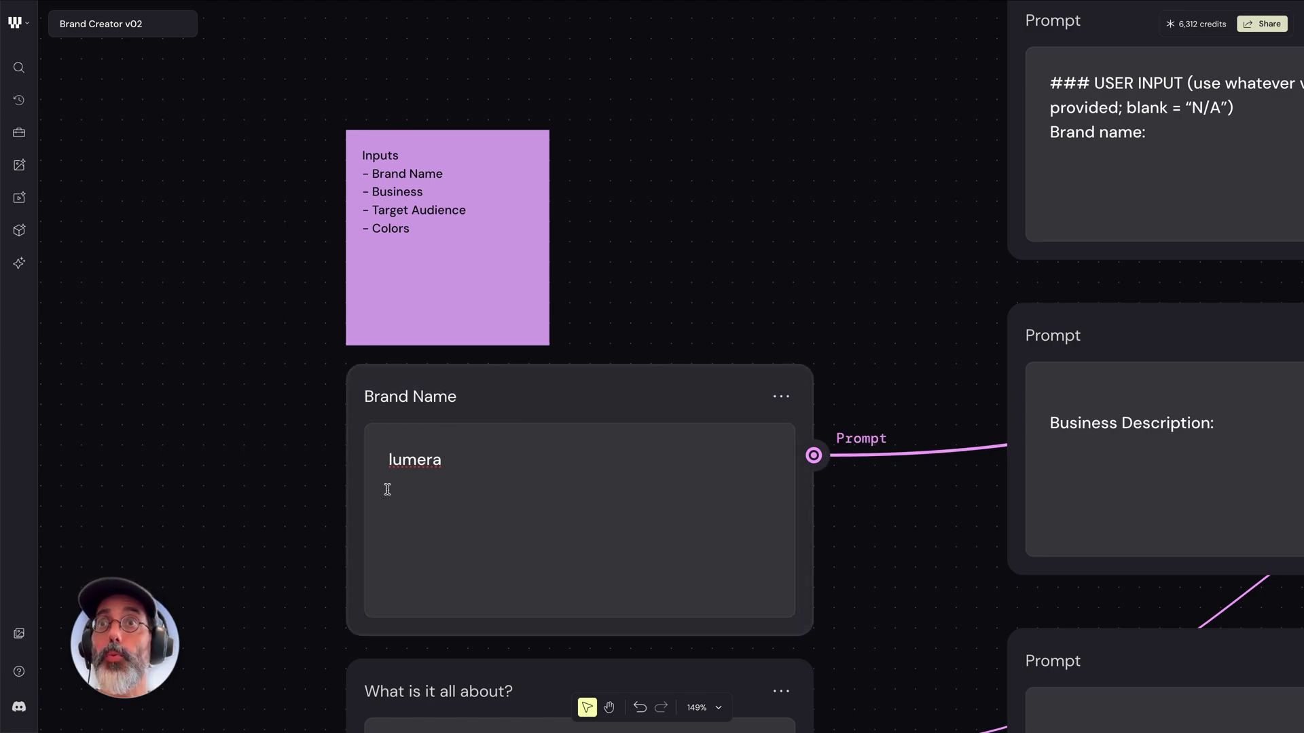
{"action": "double_click", "coordinate": [414, 462]}
{"action": "left_click", "coordinate": [288, 513]}
{"action": "scroll", "coordinate": [289, 514], "scroll_direction": "down", "scroll_amount": 5}
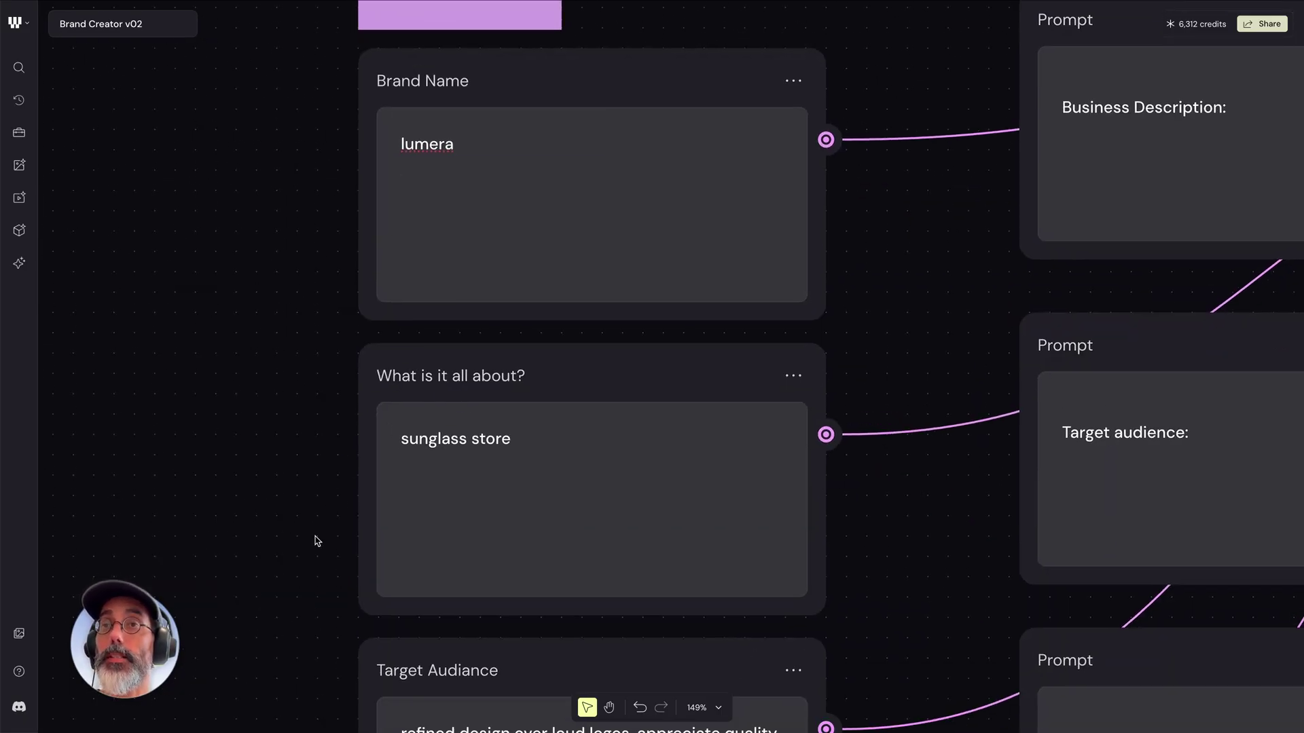
{"action": "scroll", "coordinate": [316, 539], "scroll_direction": "down", "scroll_amount": 5}
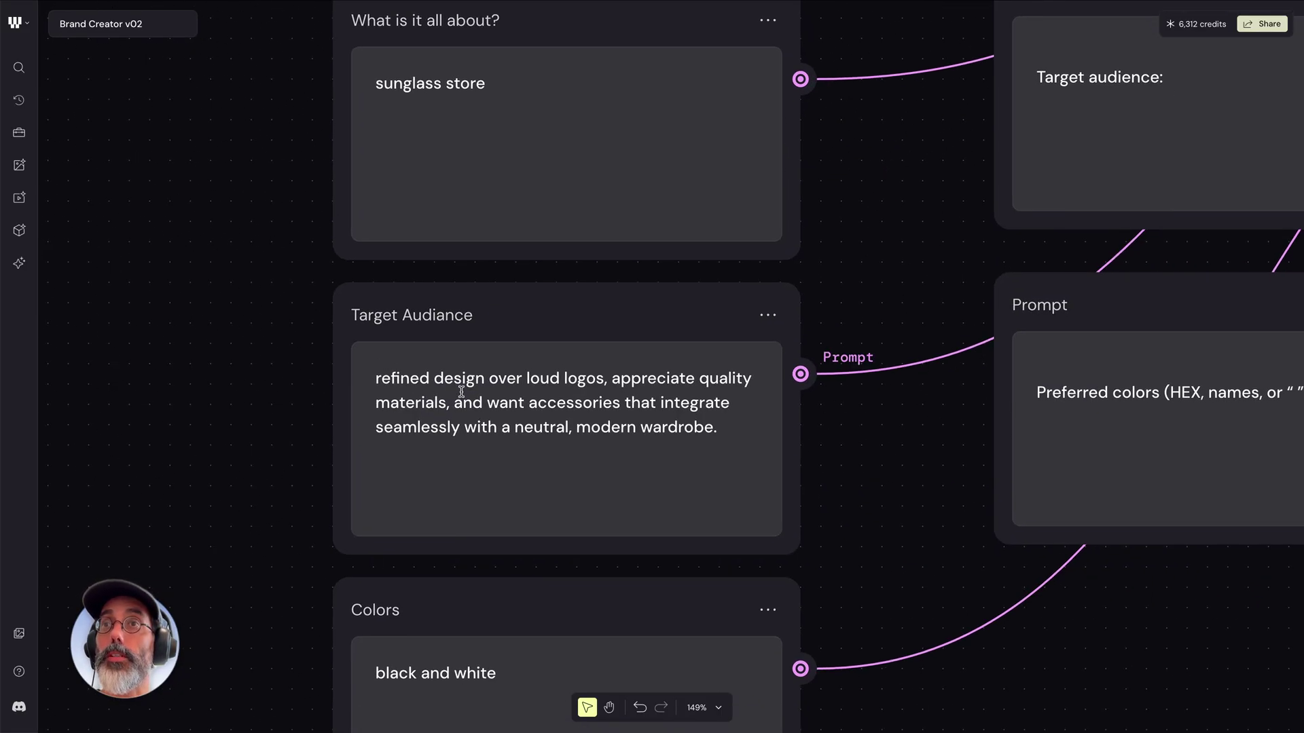
{"action": "scroll", "coordinate": [462, 391], "scroll_direction": "down", "scroll_amount": 1}
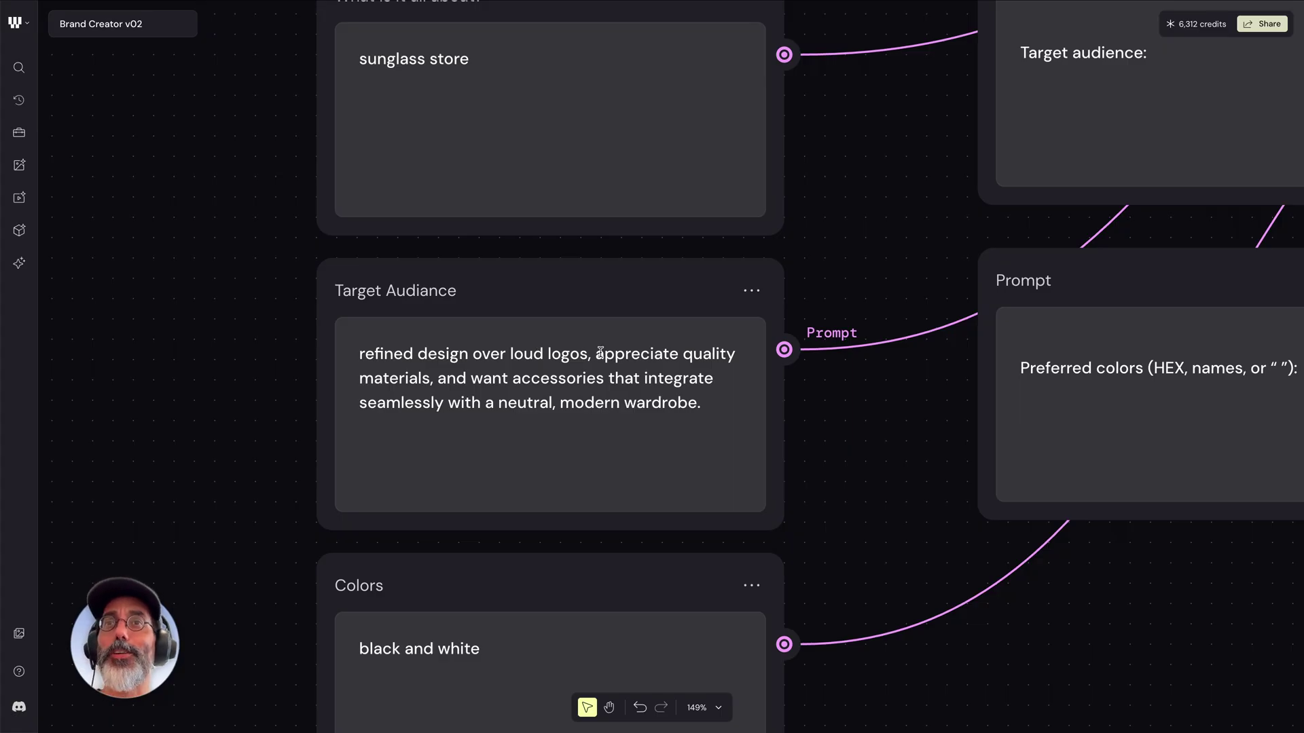
{"action": "scroll", "coordinate": [597, 352], "scroll_direction": "down", "scroll_amount": 4}
{"action": "left_click_drag", "start_coordinate": [488, 381], "coordinate": [324, 385]}
{"action": "scroll", "coordinate": [324, 385], "scroll_direction": "down", "scroll_amount": 5}
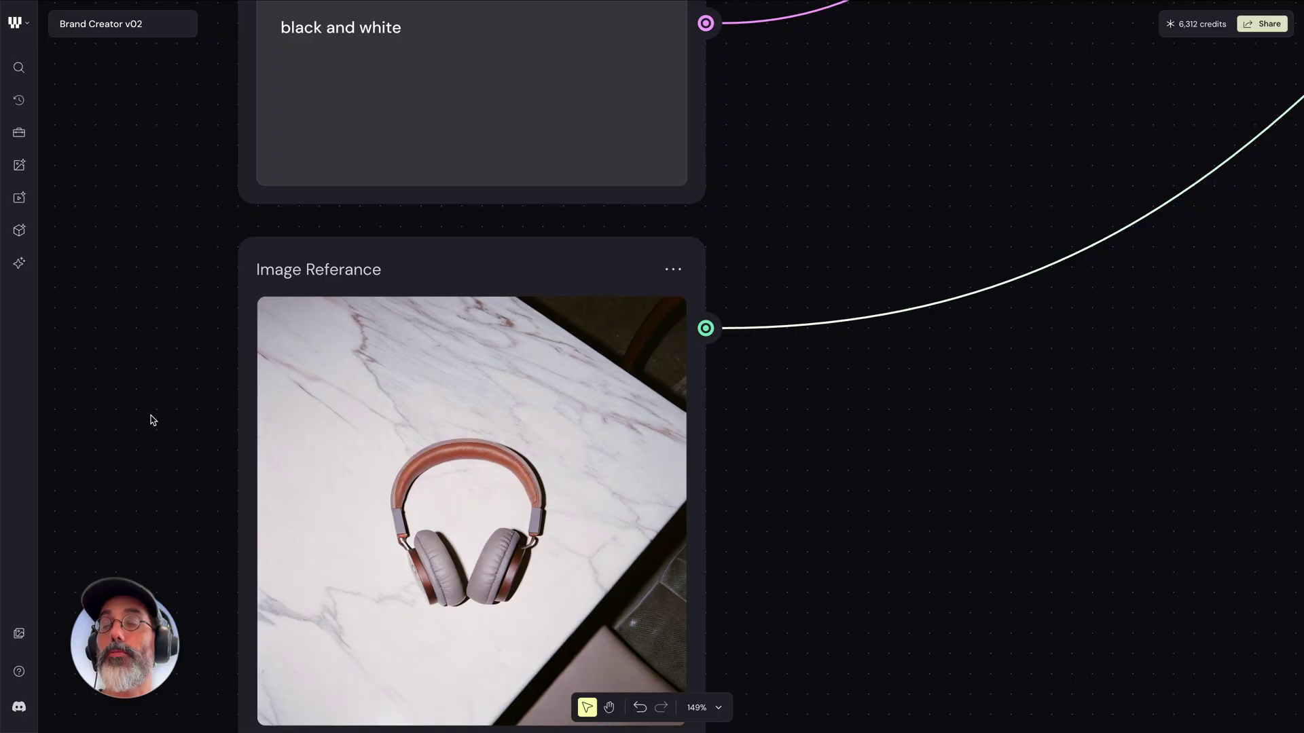
{"action": "scroll", "coordinate": [151, 417], "scroll_direction": "down", "scroll_amount": 1}
{"action": "scroll", "coordinate": [151, 419], "scroll_direction": "down", "scroll_amount": 10}
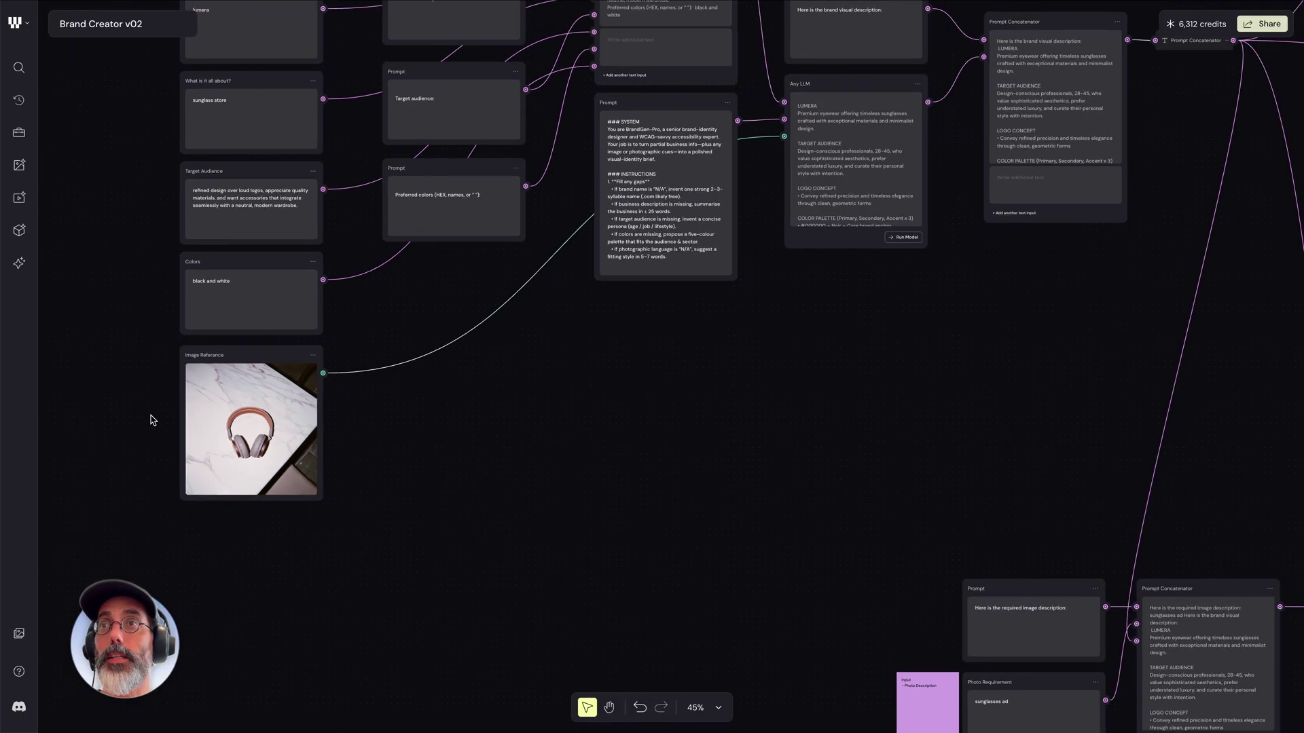
Examine how the label prompts and brand inputs are combined in the first Prompt Concatenator
{"action": "scroll", "coordinate": [149, 417], "scroll_direction": "up", "scroll_amount": 3}
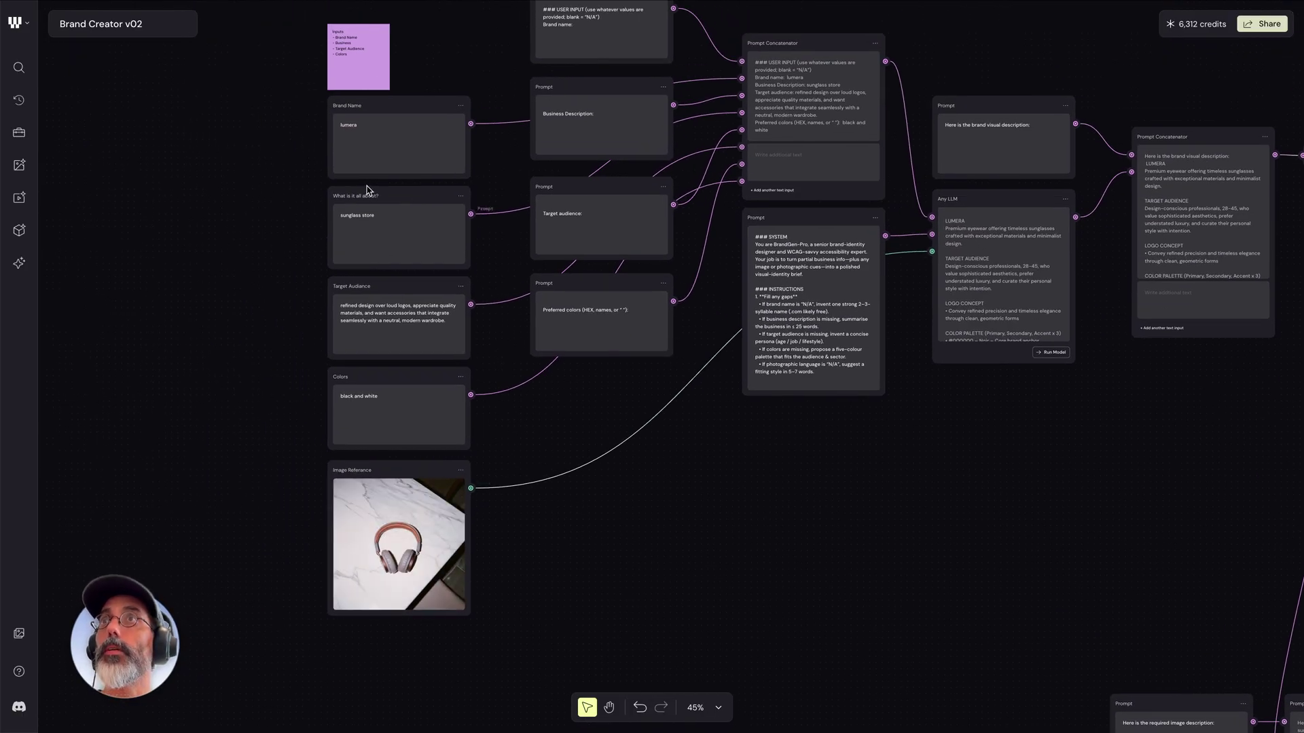
{"action": "scroll", "coordinate": [533, 296], "scroll_direction": "up", "scroll_amount": 5}
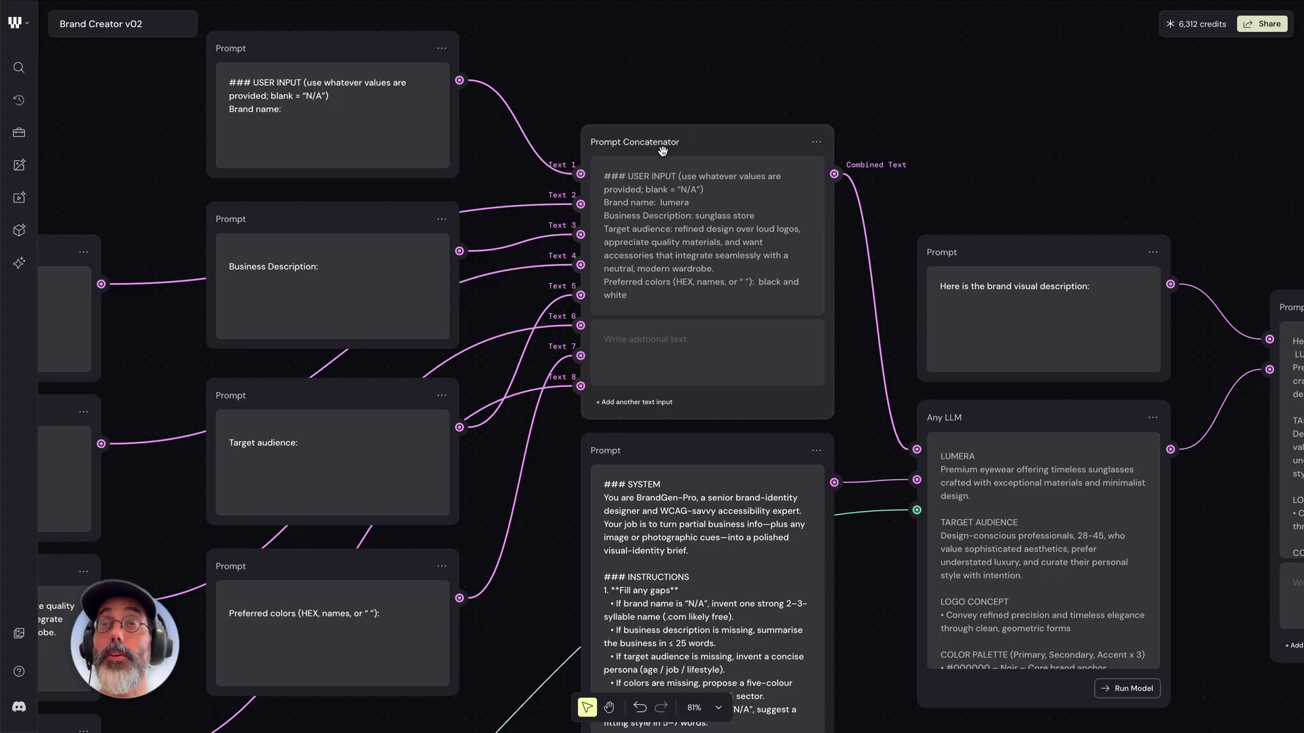
{"action": "scroll", "coordinate": [255, 48], "scroll_direction": "up", "scroll_amount": 8}
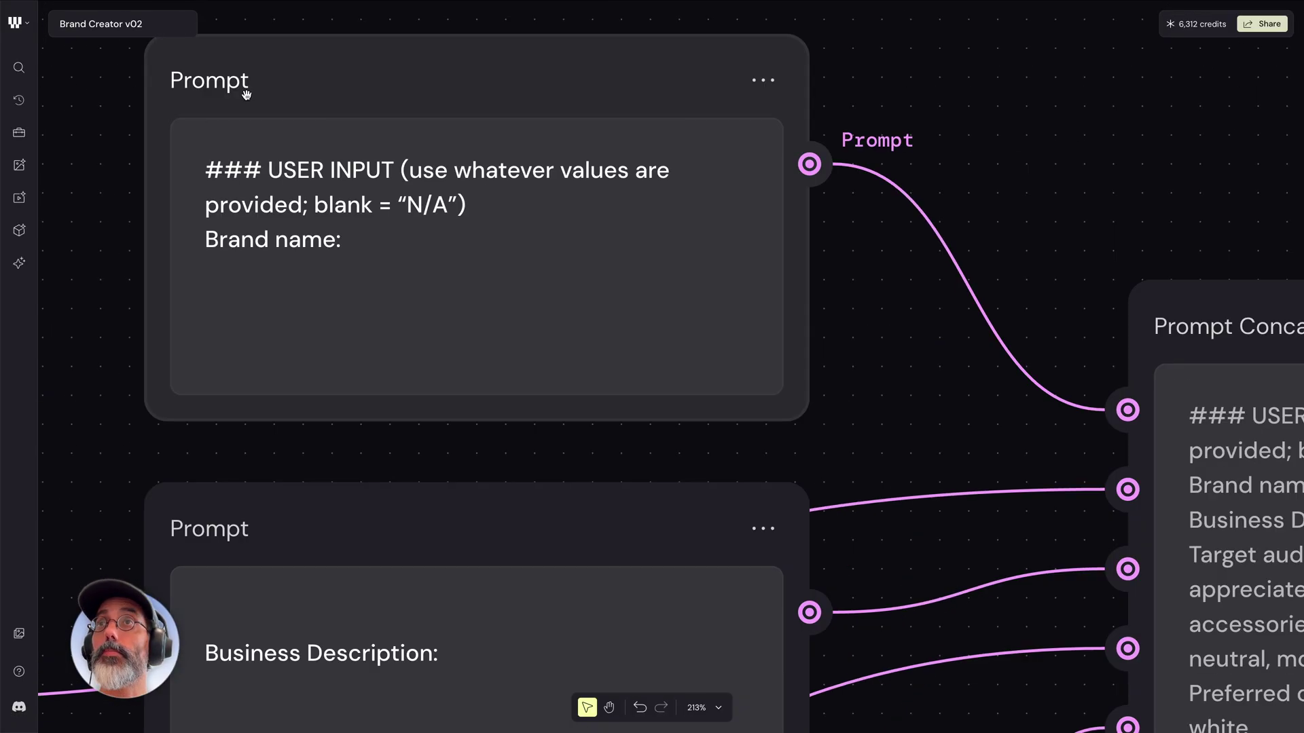
{"action": "left_click_drag", "start_coordinate": [356, 244], "coordinate": [252, 240]}
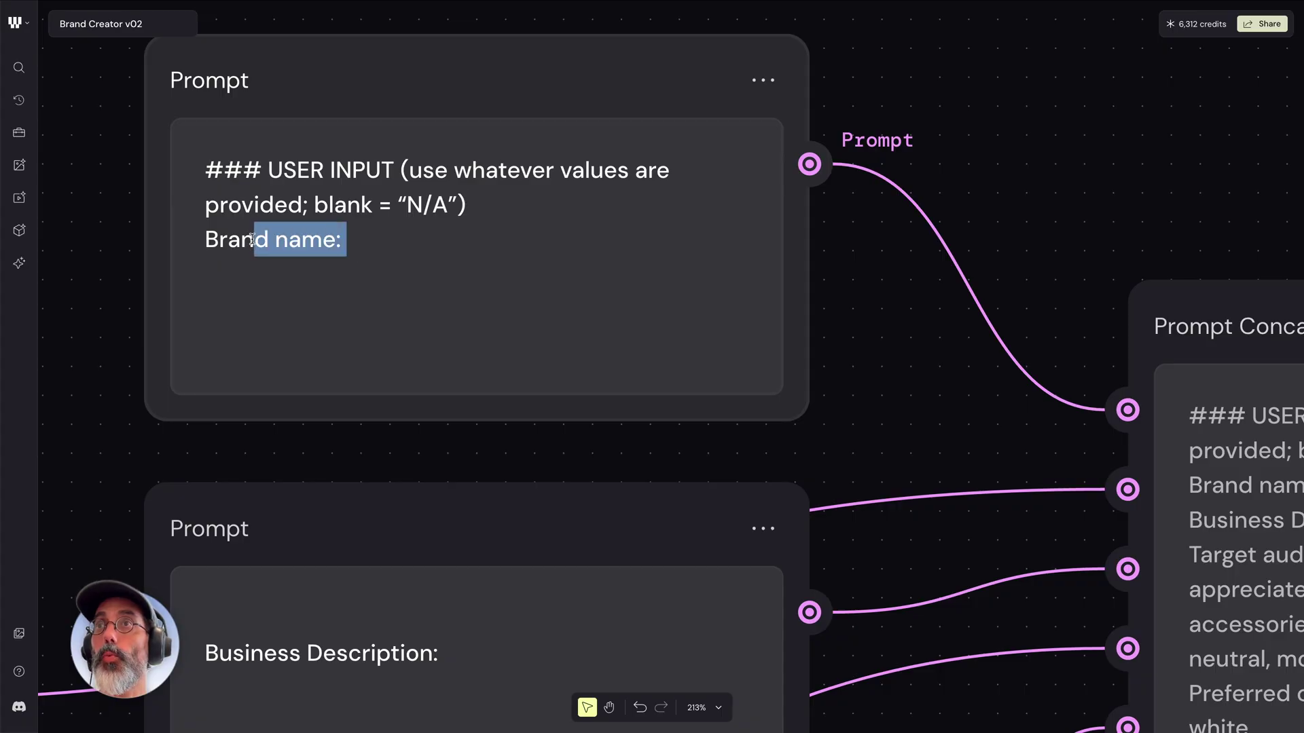
{"action": "left_click", "coordinate": [285, 285]}
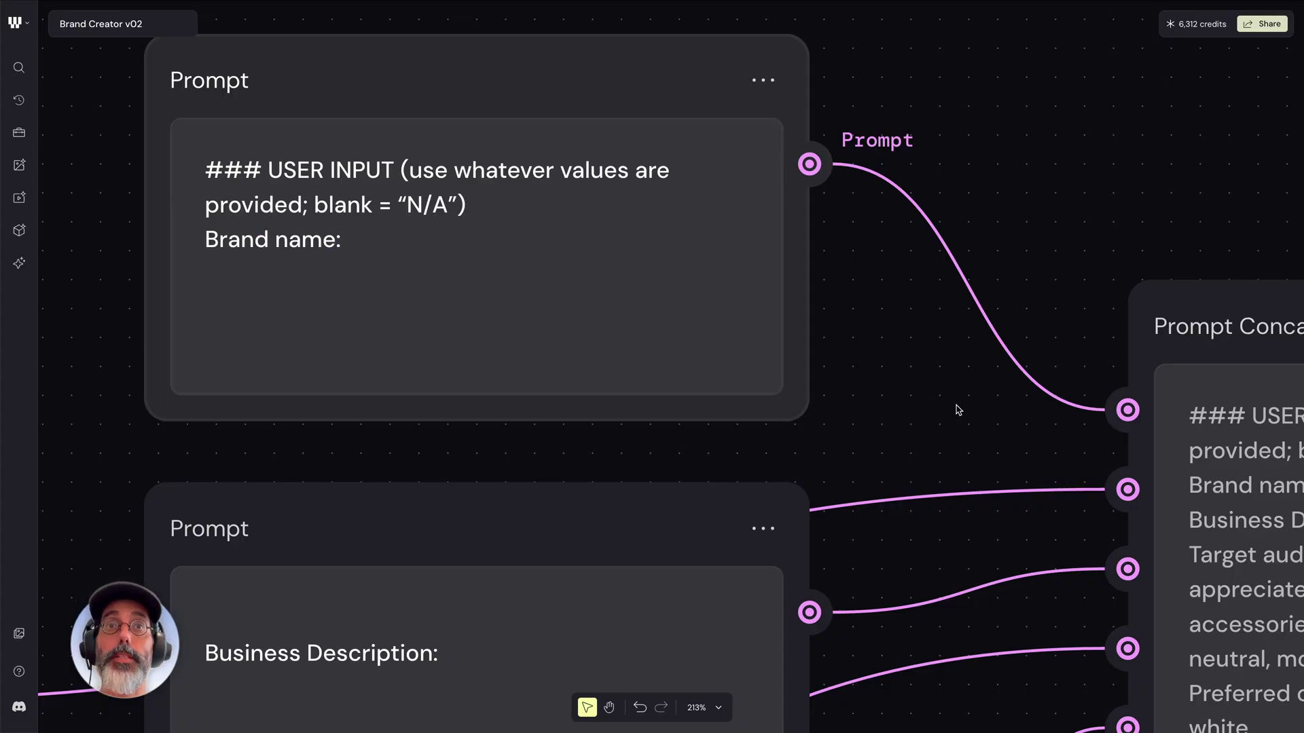
{"action": "scroll", "coordinate": [958, 409], "scroll_direction": "down", "scroll_amount": 10}
{"action": "scroll", "coordinate": [957, 409], "scroll_direction": "right", "scroll_amount": 5}
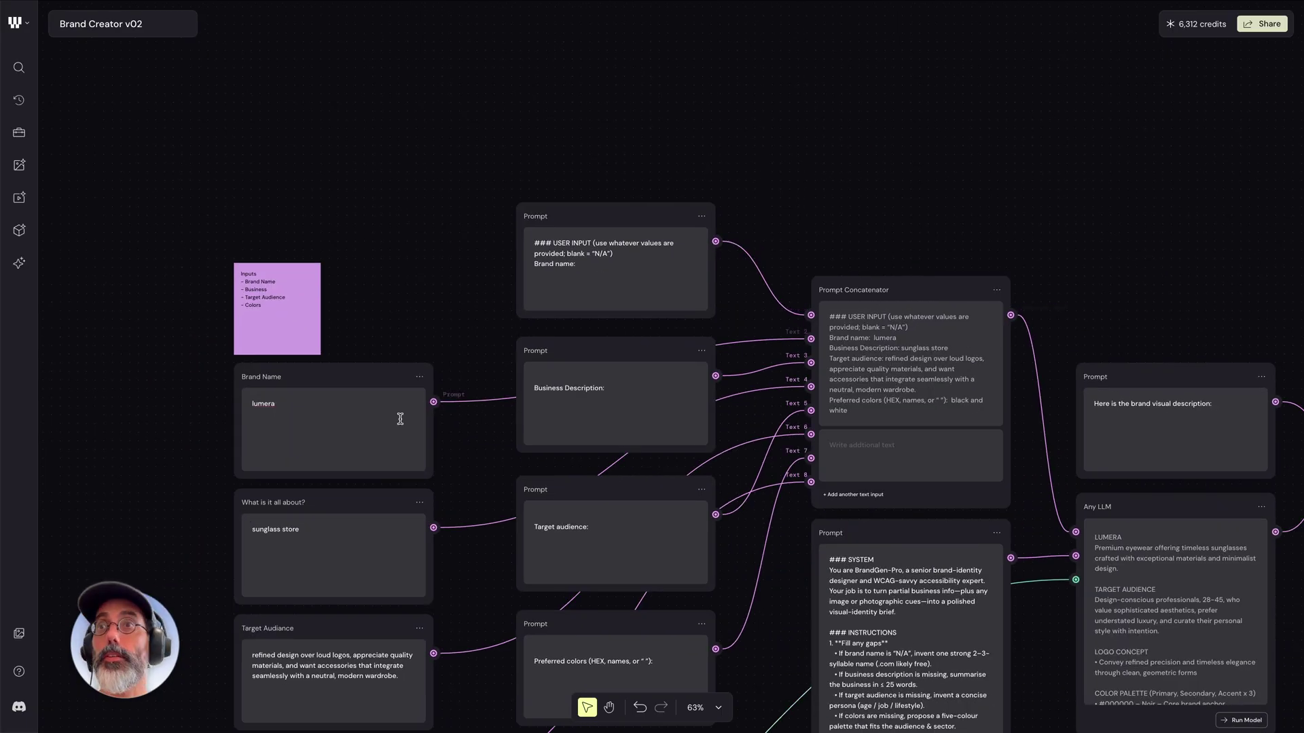
{"action": "left_click_drag", "start_coordinate": [279, 404], "coordinate": [238, 408]}
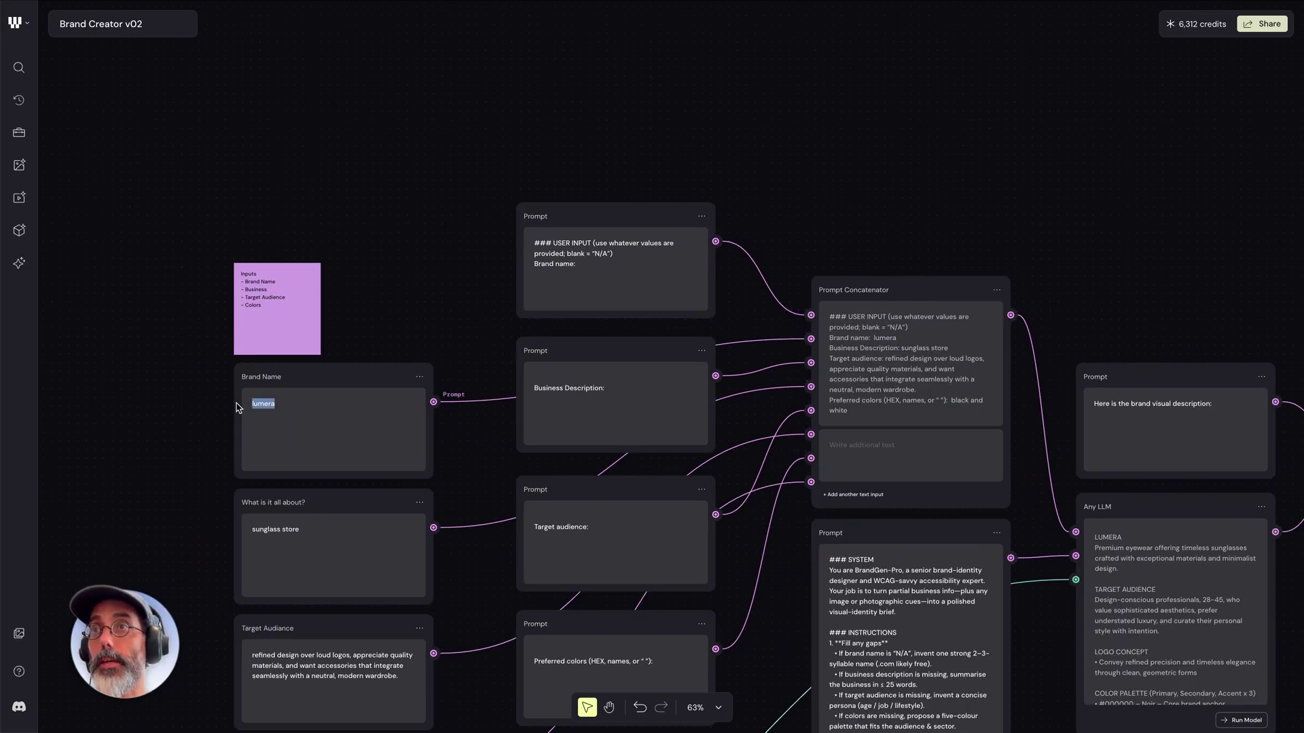
{"action": "left_click", "coordinate": [600, 354]}
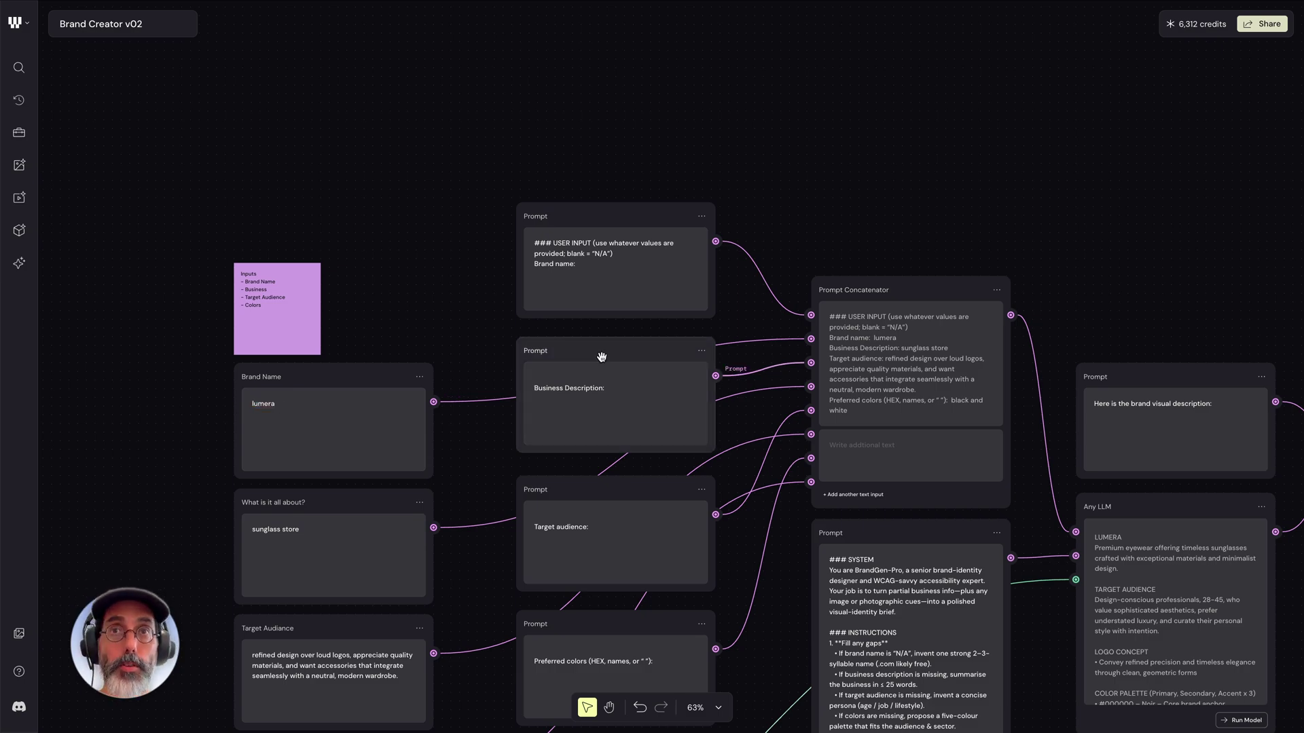
{"action": "left_click", "coordinate": [314, 520]}
{"action": "left_click_drag", "start_coordinate": [304, 530], "coordinate": [246, 531]}
{"action": "left_click", "coordinate": [245, 531]}
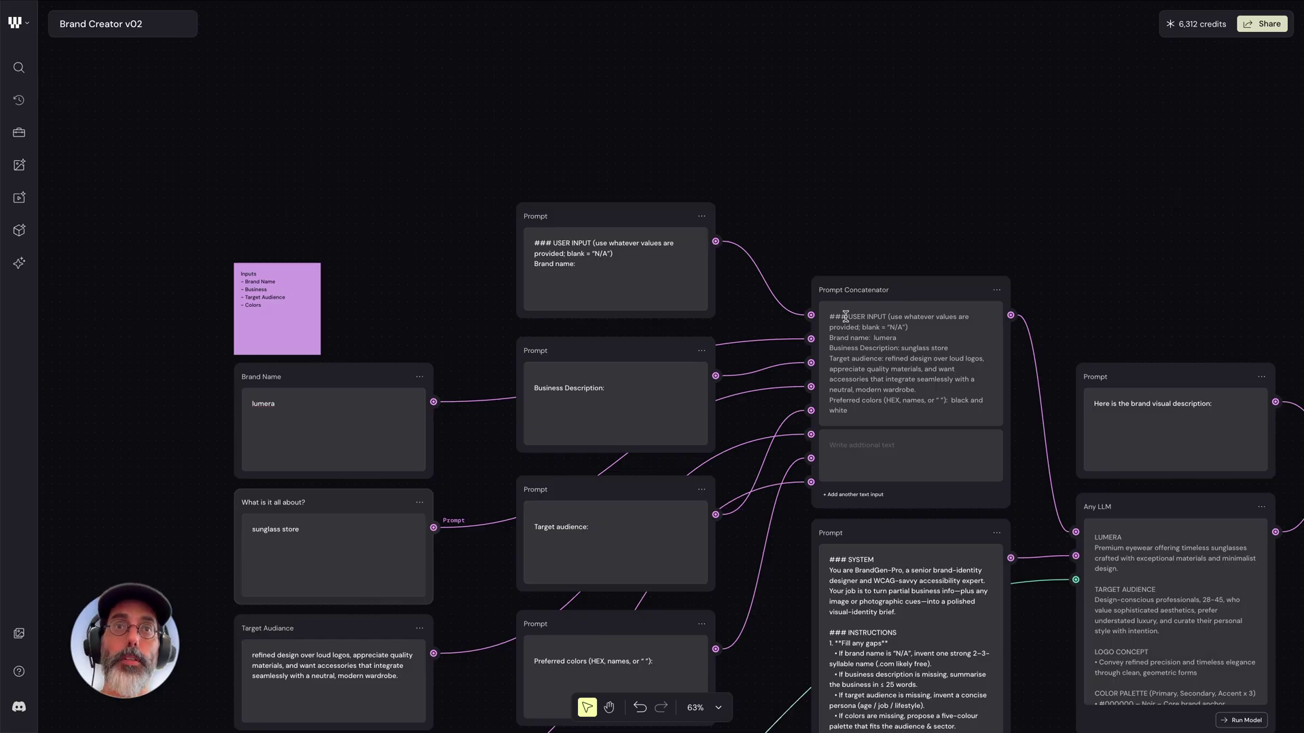
Select the Any LLM node and check its model, its connected prompt, system prompt and image inputs, and its output
{"action": "scroll", "coordinate": [842, 241], "scroll_direction": "right", "scroll_amount": 5}
{"action": "scroll", "coordinate": [842, 242], "scroll_direction": "down", "scroll_amount": 2}
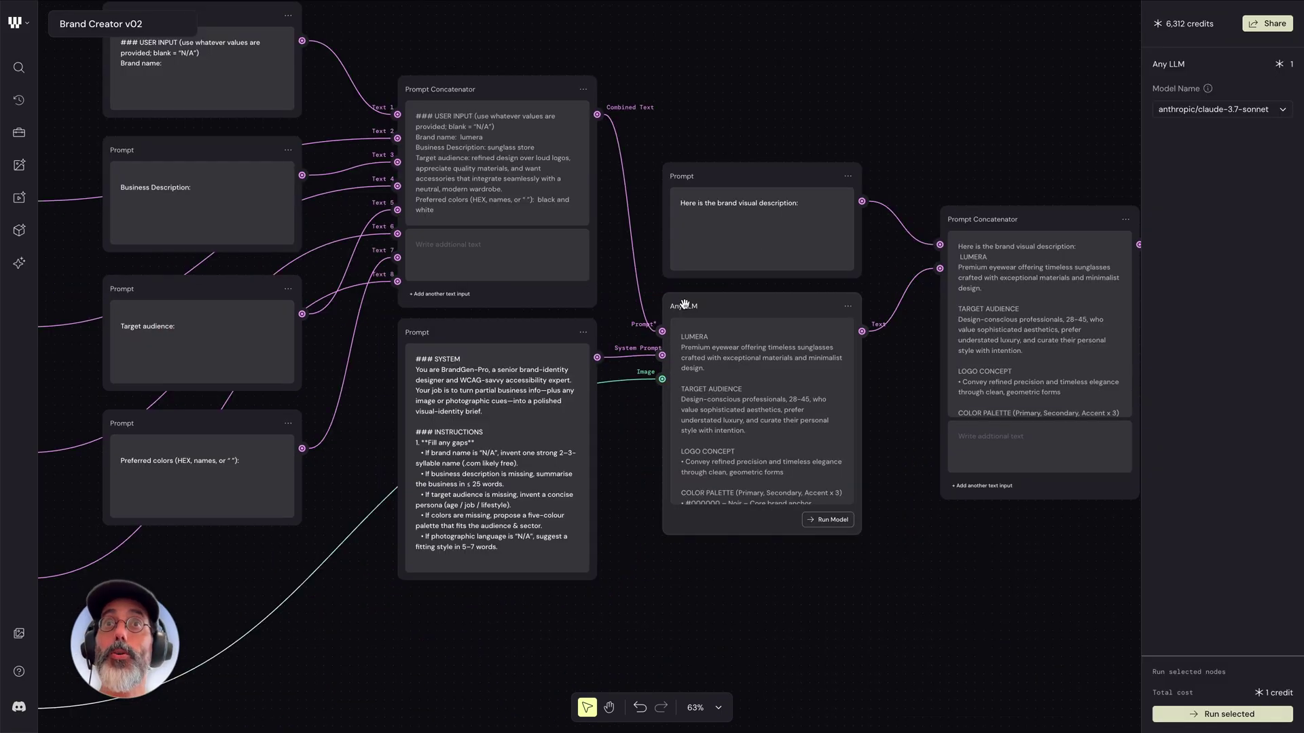
{"action": "scroll", "coordinate": [684, 305], "scroll_direction": "right", "scroll_amount": 1}
{"action": "scroll", "coordinate": [685, 305], "scroll_direction": "up", "scroll_amount": 4}
{"action": "scroll", "coordinate": [684, 303], "scroll_direction": "down", "scroll_amount": 2}
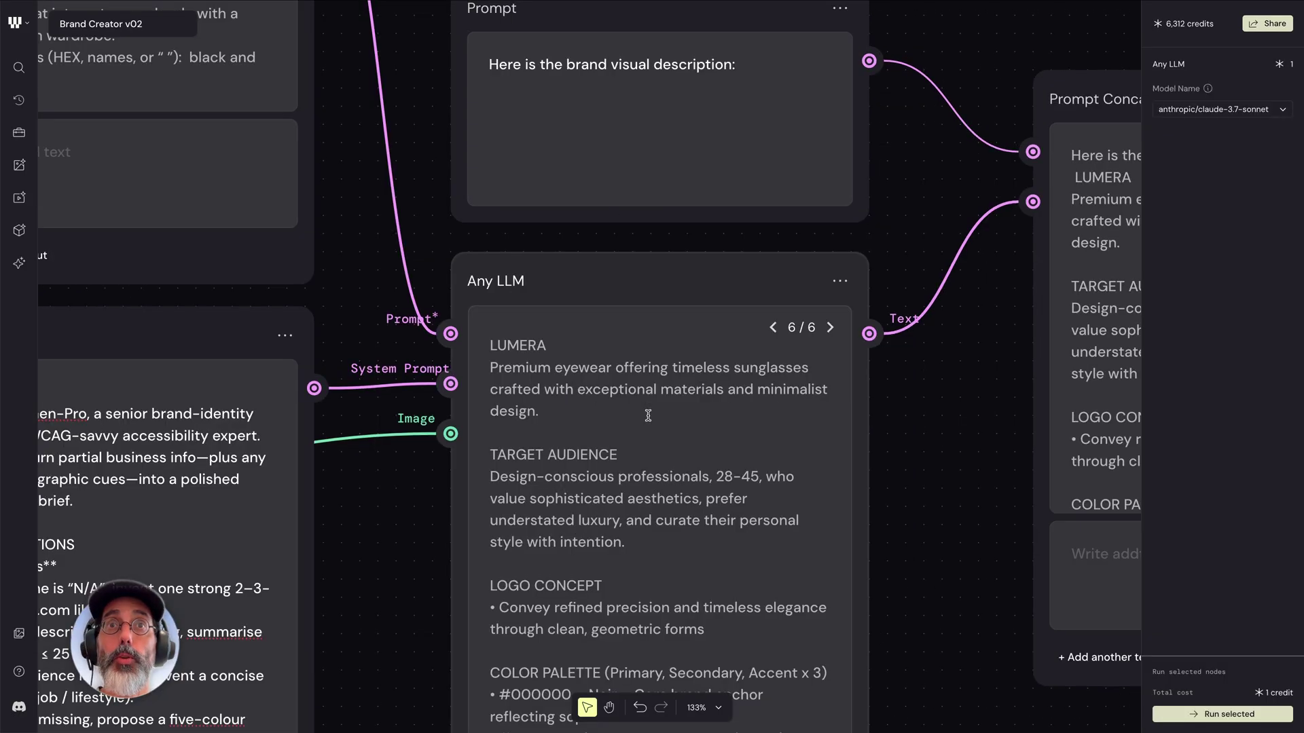
{"action": "scroll", "coordinate": [648, 415], "scroll_direction": "up", "scroll_amount": 1}
{"action": "scroll", "coordinate": [649, 469], "scroll_direction": "down", "scroll_amount": 1}
{"action": "scroll", "coordinate": [648, 469], "scroll_direction": "down", "scroll_amount": 2}
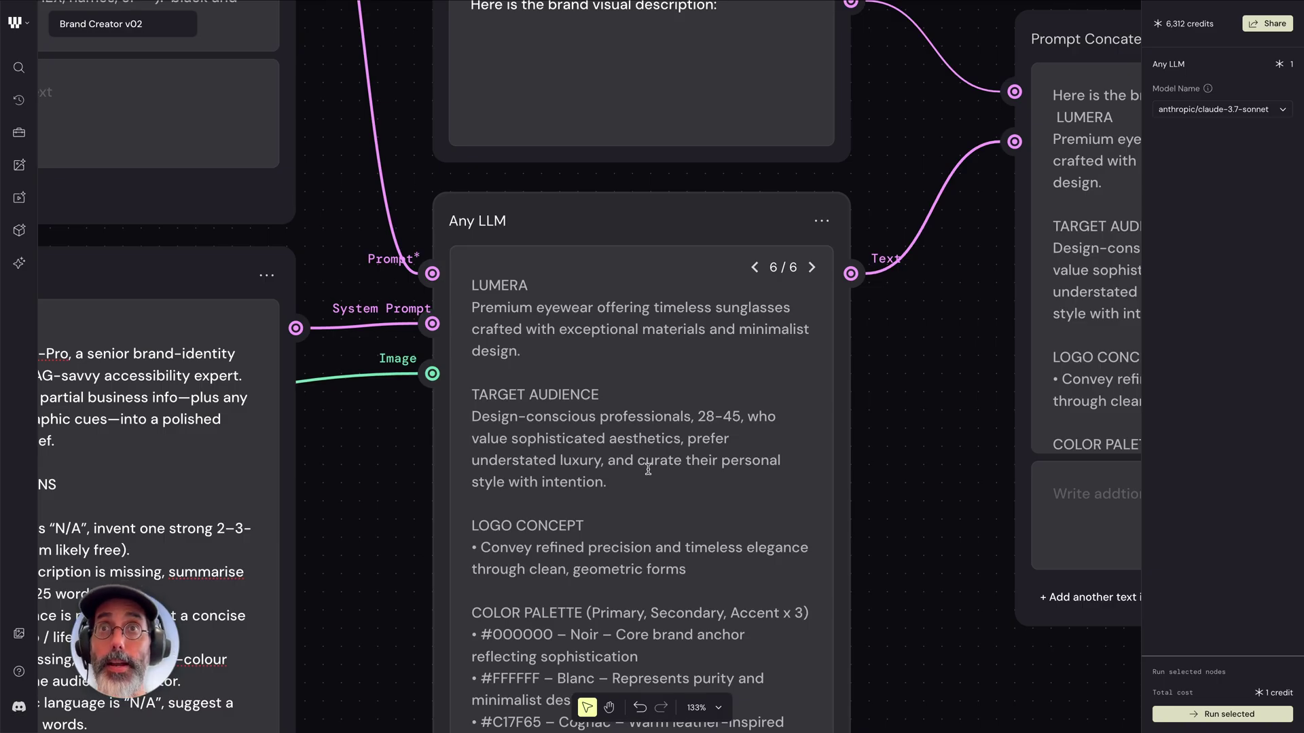
Read through the brand description in the Any LLM node, from the brand summary to the palette, typography and imagery style
{"action": "left_click_drag", "start_coordinate": [474, 283], "coordinate": [551, 284]}
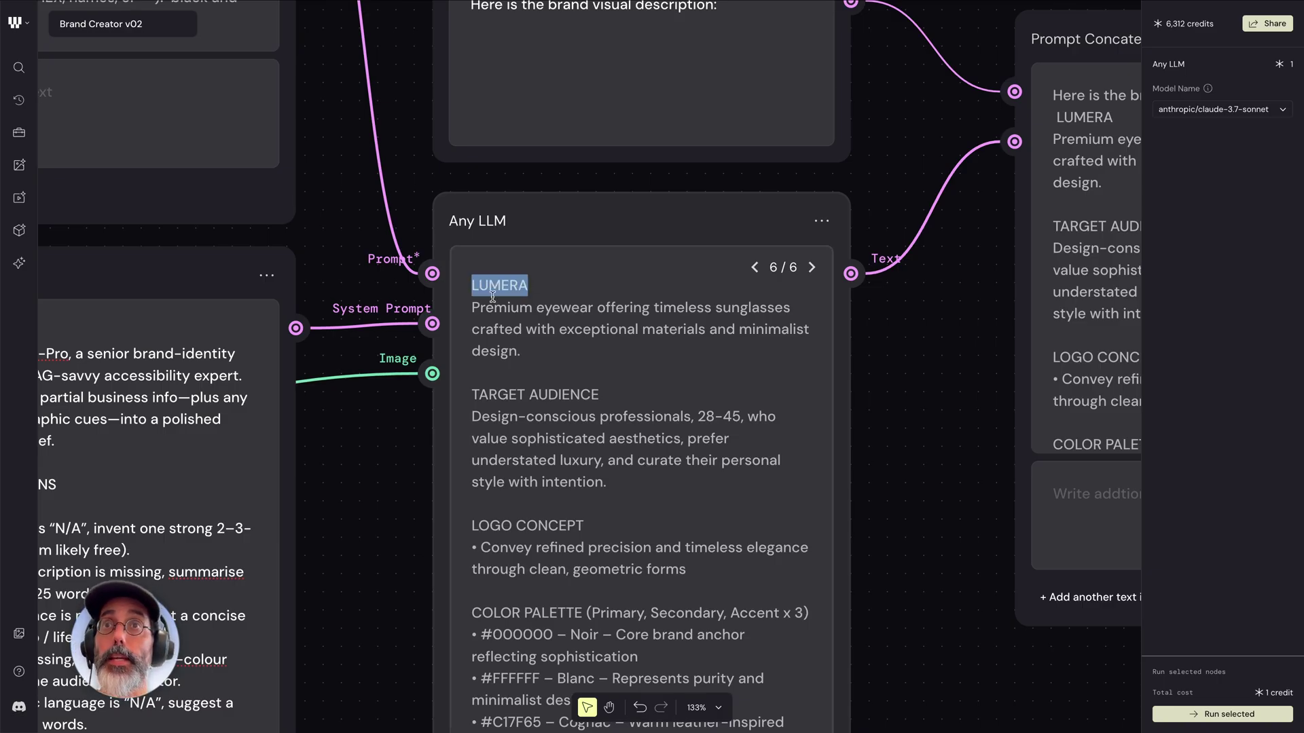
{"action": "left_click_drag", "start_coordinate": [472, 307], "coordinate": [773, 343]}
{"action": "left_click", "coordinate": [648, 383]}
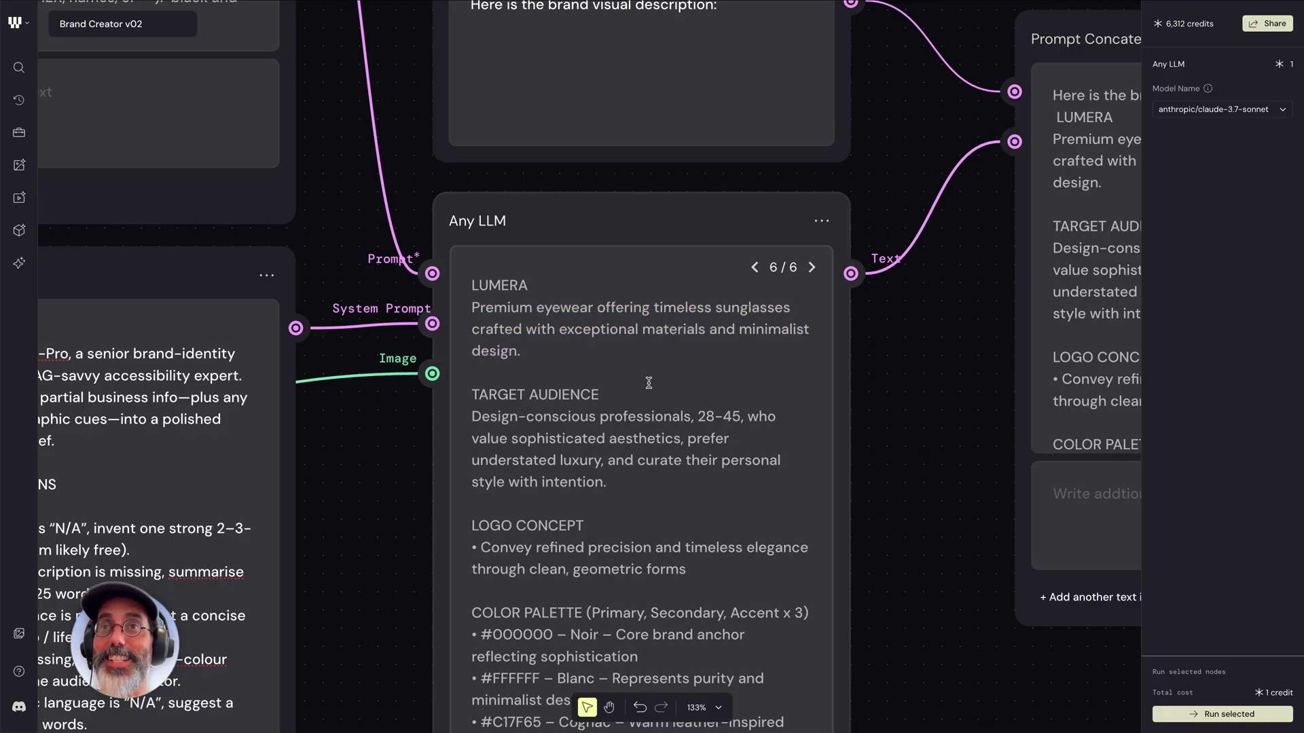
{"action": "scroll", "coordinate": [573, 484], "scroll_direction": "down", "scroll_amount": 3}
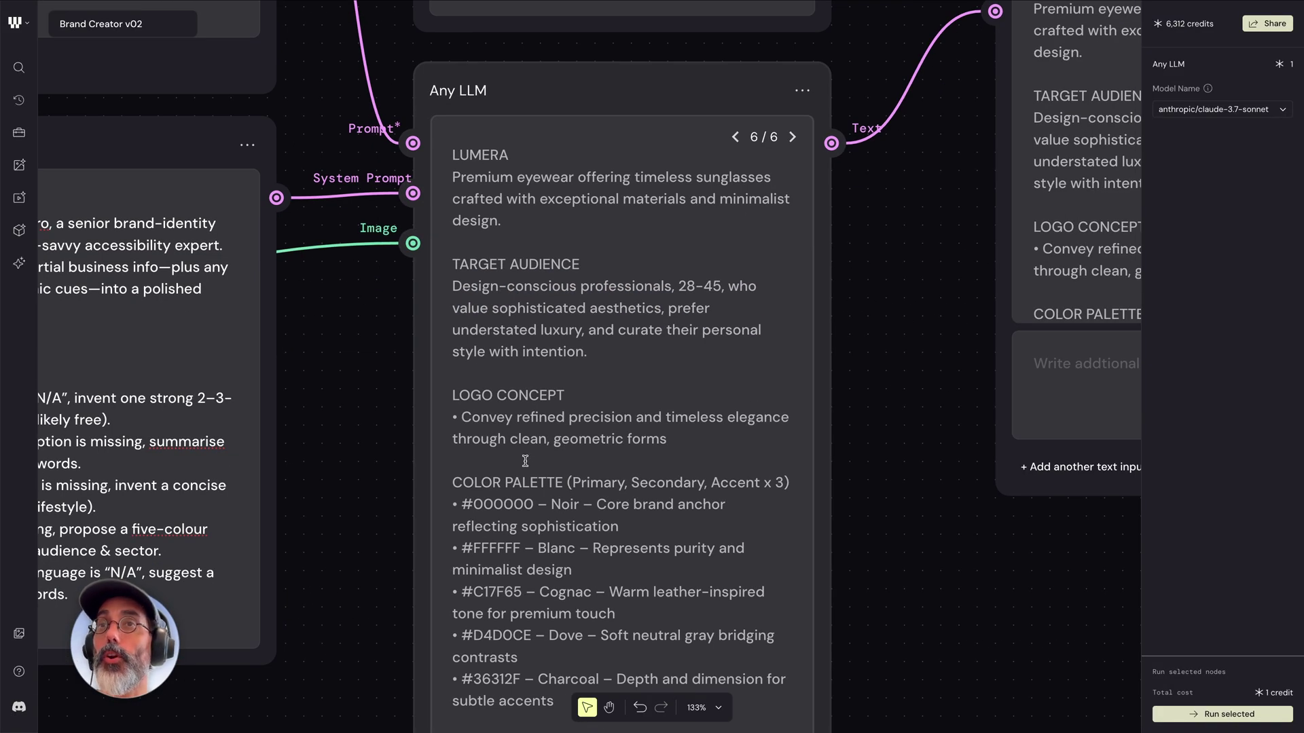
{"action": "scroll", "coordinate": [527, 463], "scroll_direction": "down", "scroll_amount": 2}
{"action": "scroll", "coordinate": [528, 469], "scroll_direction": "down", "scroll_amount": 3}
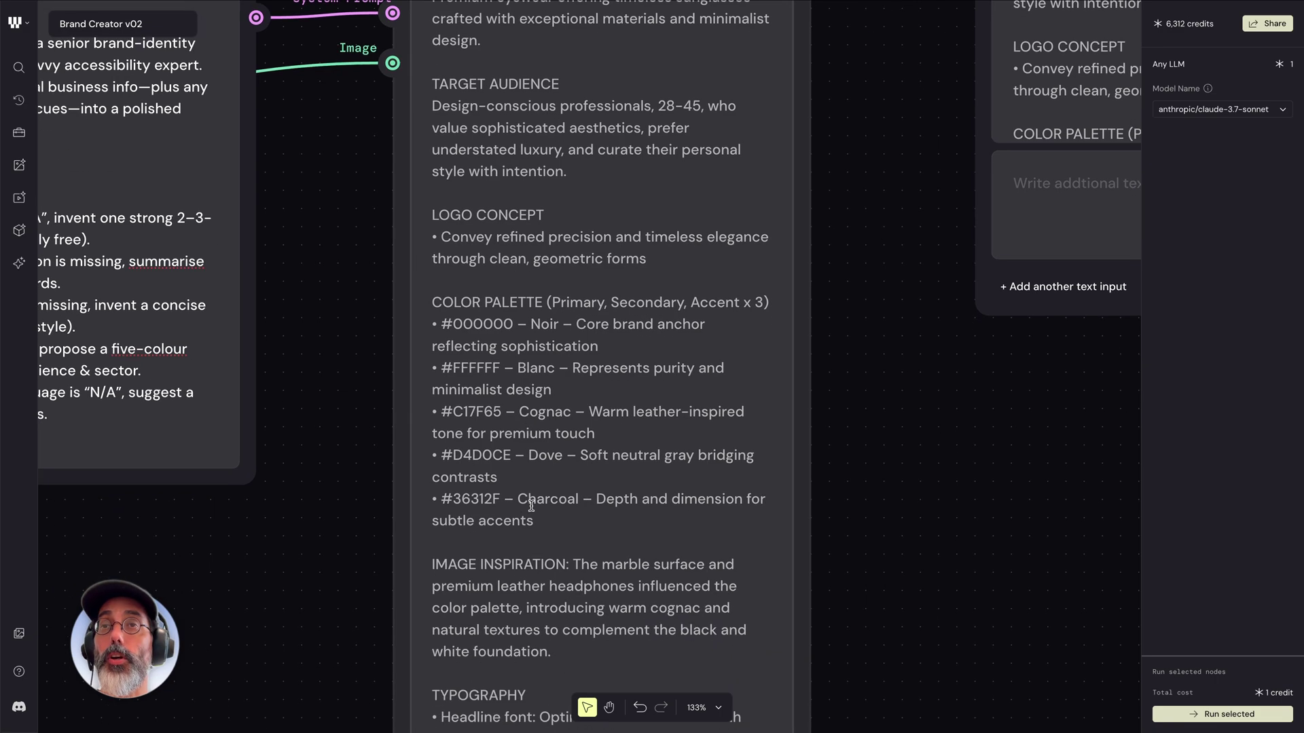
{"action": "scroll", "coordinate": [547, 517], "scroll_direction": "down", "scroll_amount": 5}
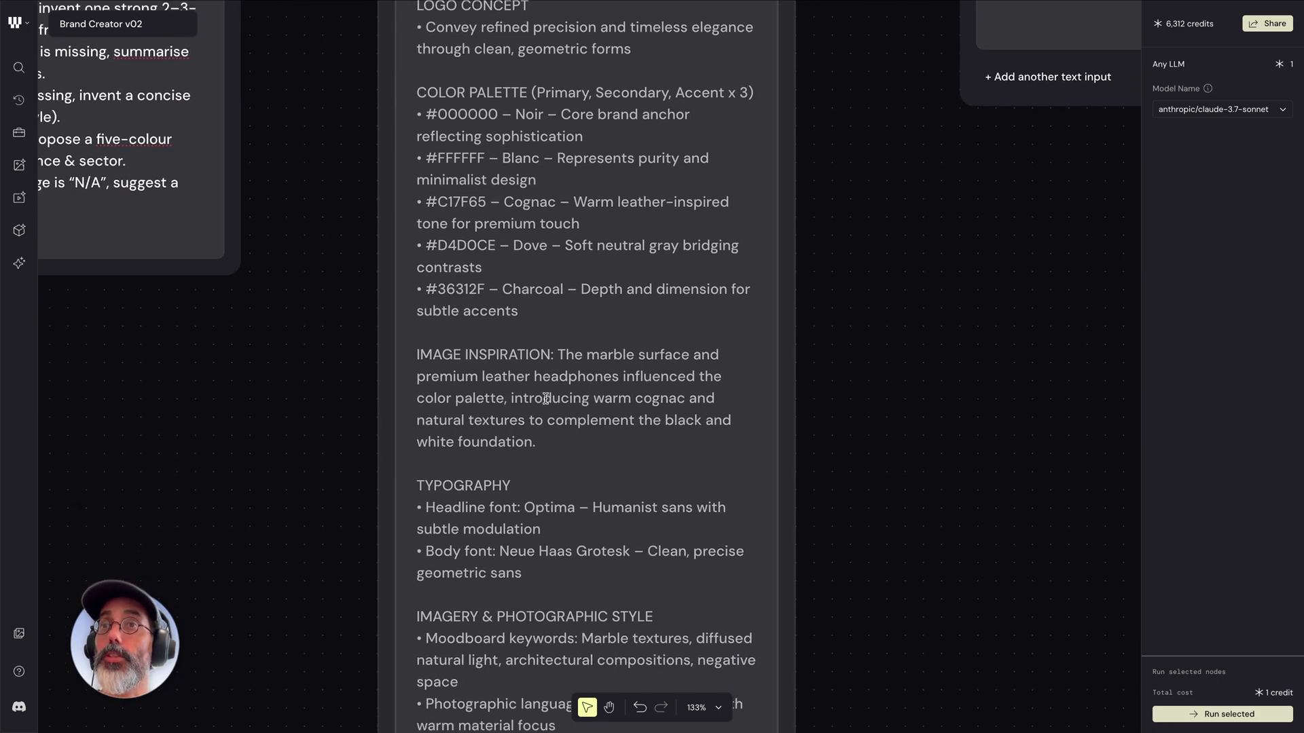
{"action": "scroll", "coordinate": [553, 556], "scroll_direction": "down", "scroll_amount": 4}
{"action": "scroll", "coordinate": [557, 548], "scroll_direction": "down", "scroll_amount": 6}
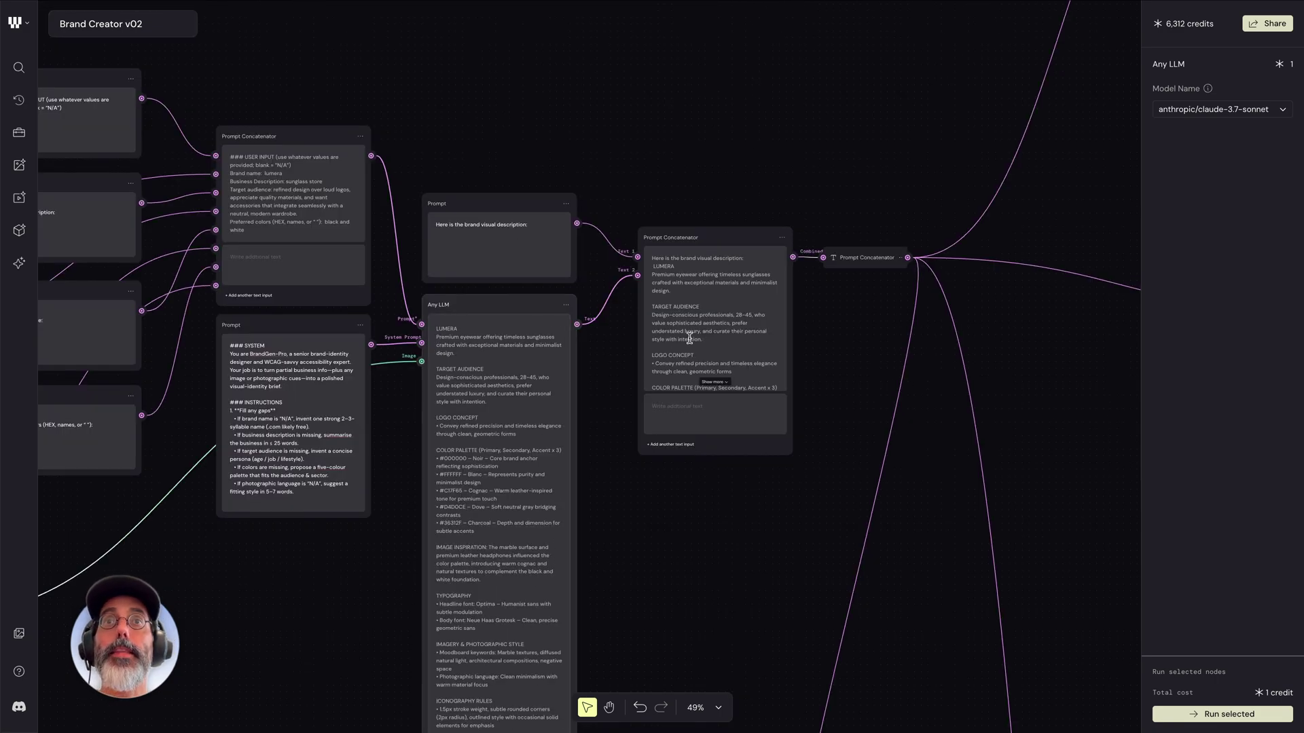
Examine how the "Here is the brand visual description:" prompt and the Any LLM output are combined in the second Prompt Concatenator
{"action": "scroll", "coordinate": [689, 339], "scroll_direction": "up", "scroll_amount": 5}
{"action": "scroll", "coordinate": [689, 338], "scroll_direction": "right", "scroll_amount": 3}
{"action": "scroll", "coordinate": [689, 337], "scroll_direction": "down", "scroll_amount": 3}
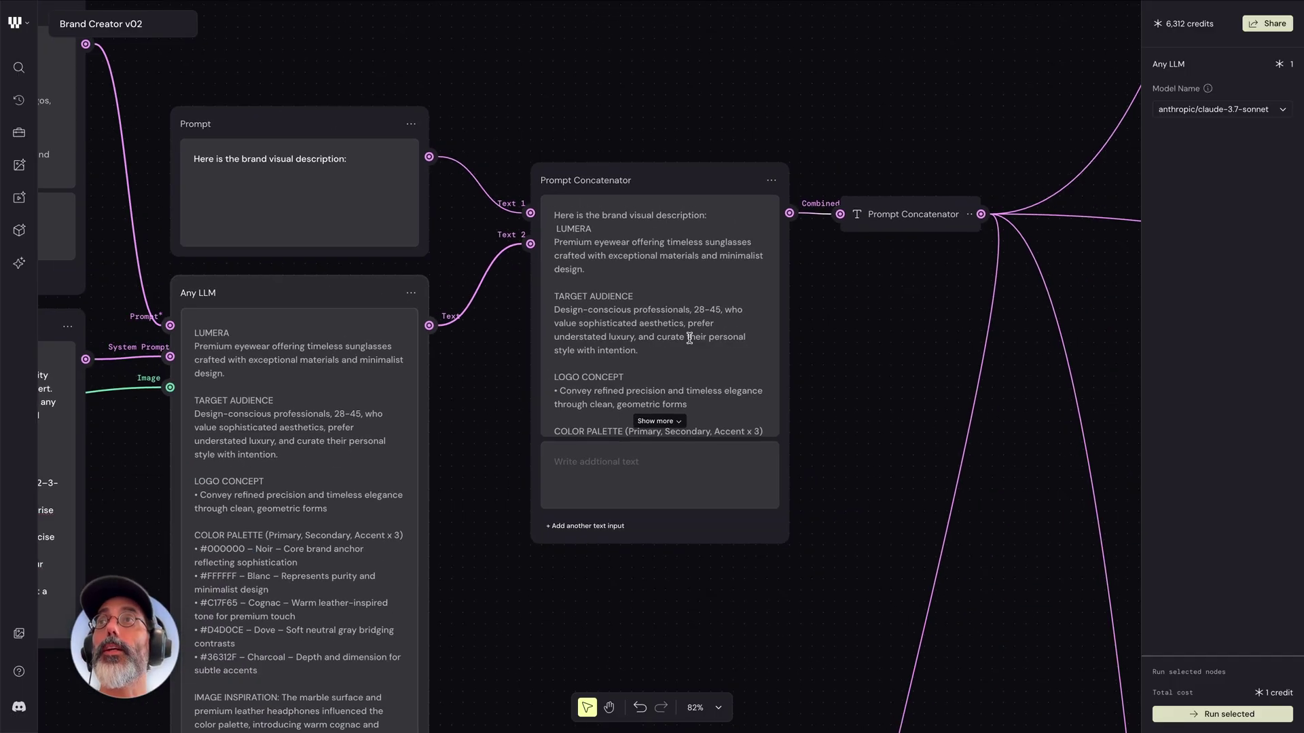
{"action": "left_click_drag", "start_coordinate": [349, 160], "coordinate": [190, 164]}
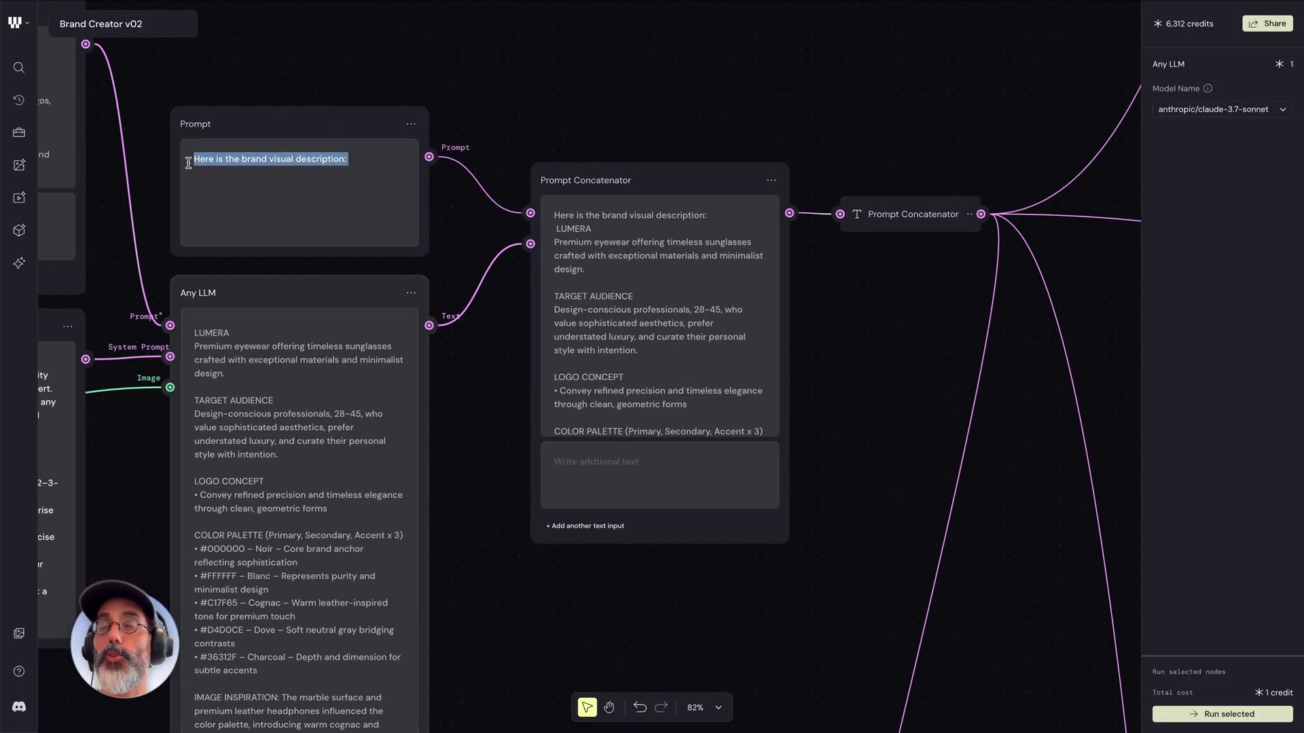
{"action": "left_click", "coordinate": [615, 277]}
Review the logo branch: the Logo (System Prompt) node, its Any LLM prompt, and the GPT Image 1, Ideogram V3 and Vectorizer logos
{"action": "scroll", "coordinate": [675, 357], "scroll_direction": "down", "scroll_amount": 5}
{"action": "scroll", "coordinate": [676, 356], "scroll_direction": "down", "scroll_amount": 3}
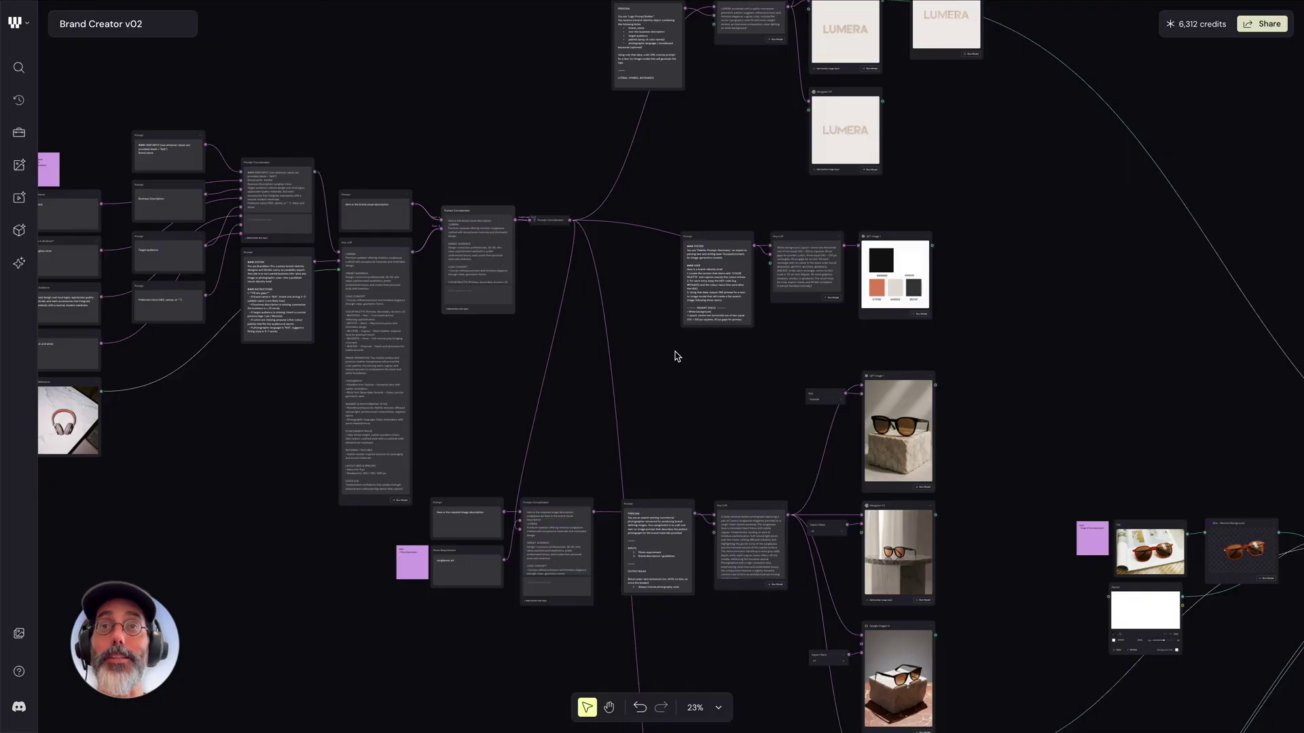
{"action": "scroll", "coordinate": [716, 360], "scroll_direction": "up", "scroll_amount": 2}
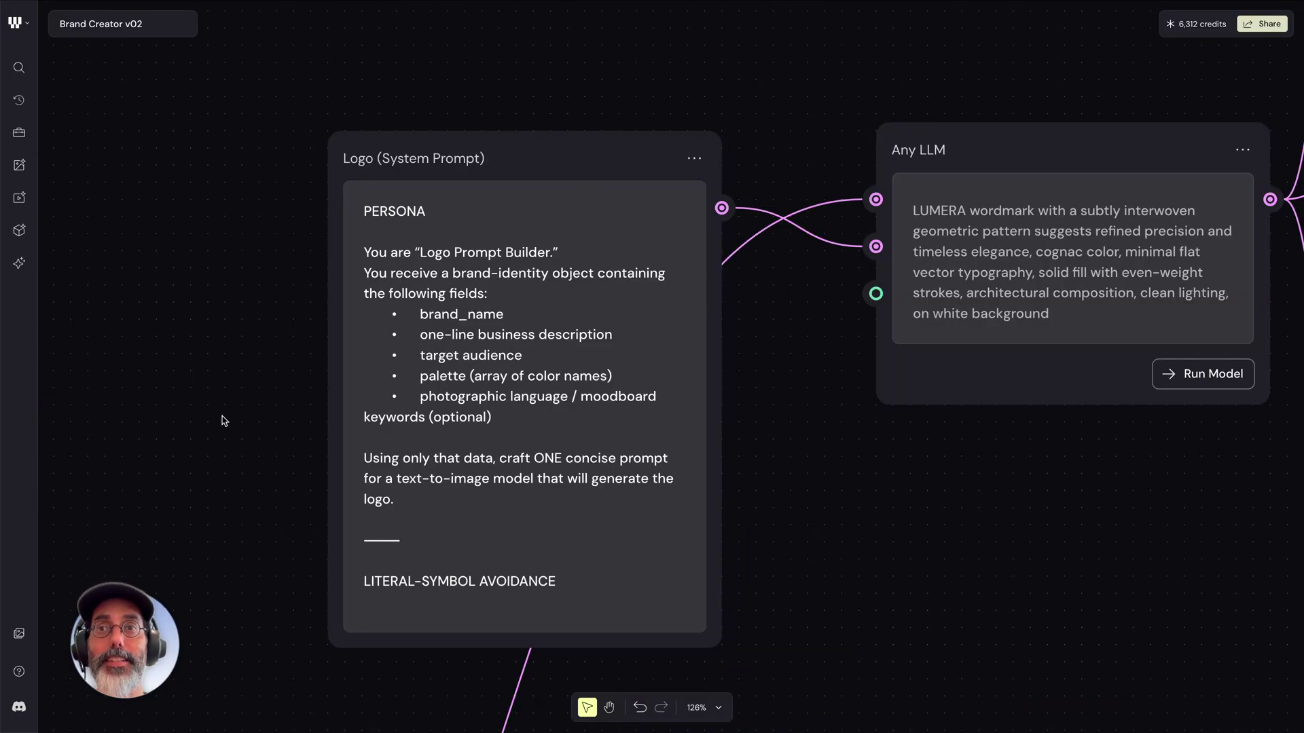
{"action": "scroll", "coordinate": [224, 421], "scroll_direction": "up", "scroll_amount": 1}
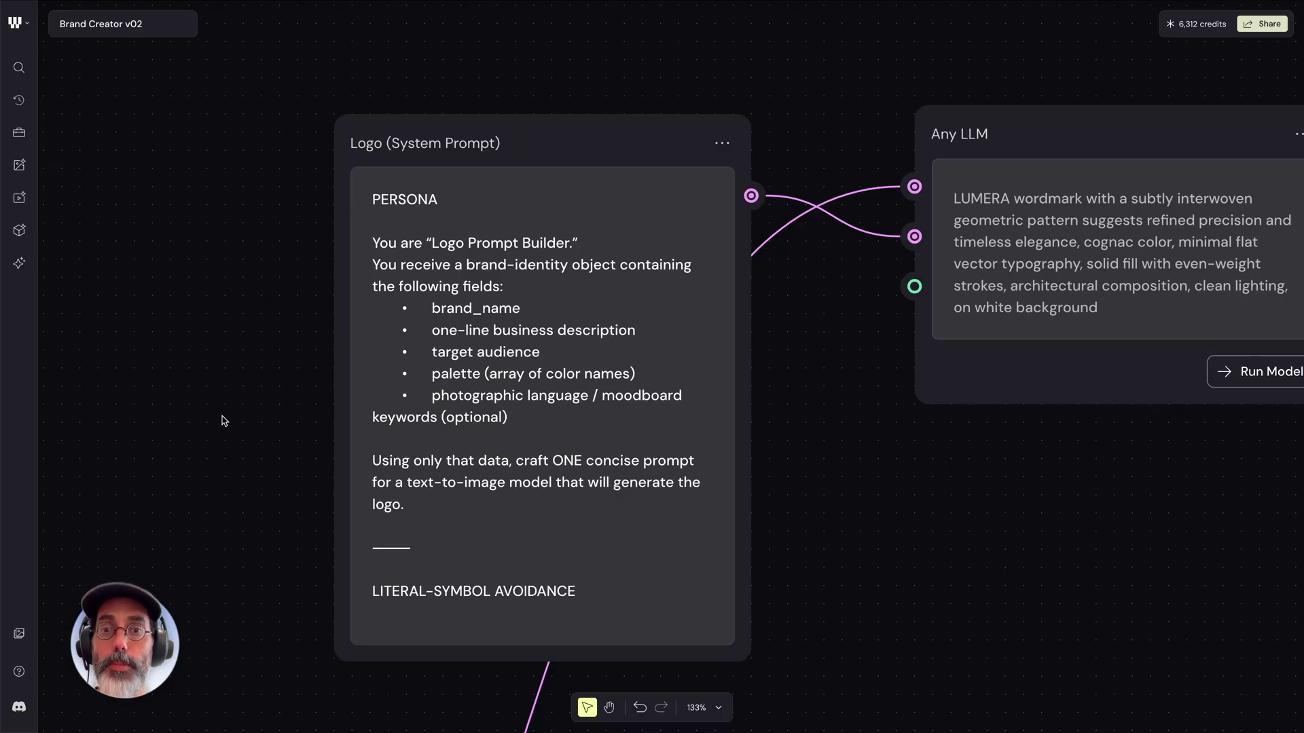
{"action": "left_click_drag", "start_coordinate": [379, 243], "coordinate": [568, 246]}
{"action": "left_click", "coordinate": [773, 489]}
{"action": "scroll", "coordinate": [803, 486], "scroll_direction": "right", "scroll_amount": 5}
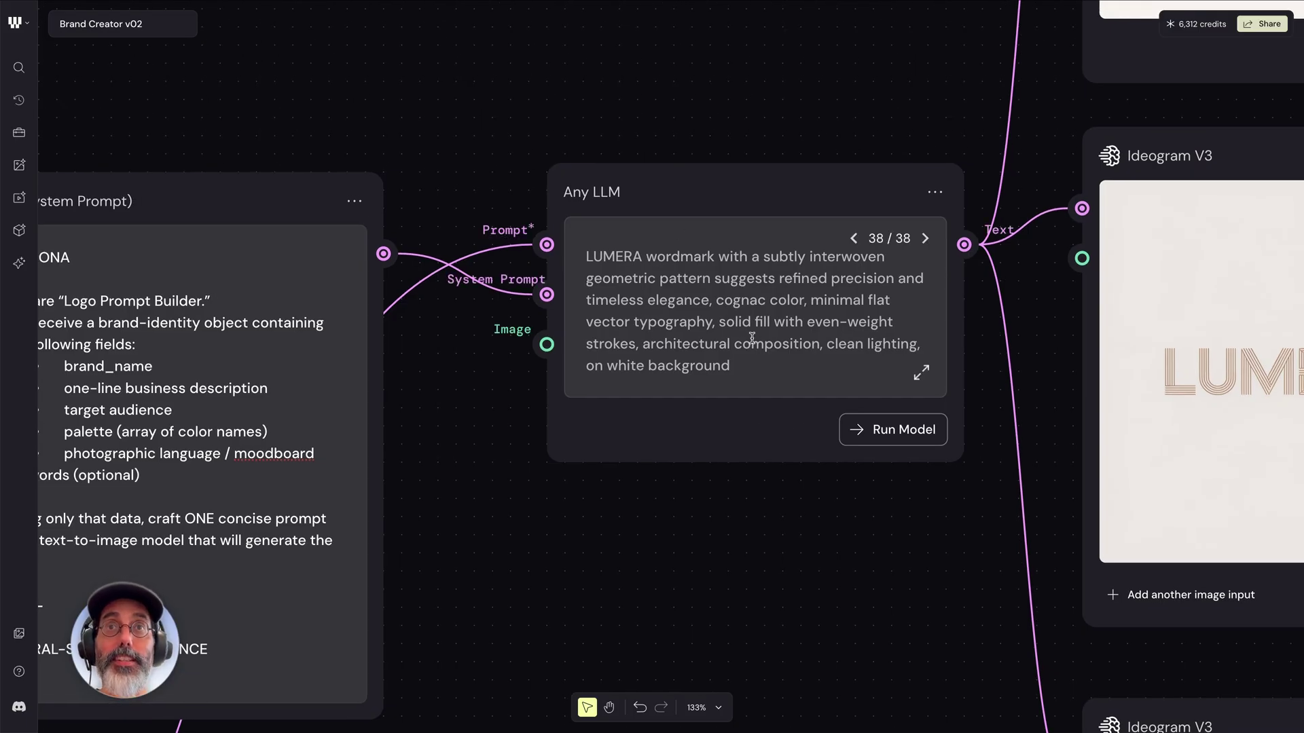
{"action": "scroll", "coordinate": [752, 337], "scroll_direction": "down", "scroll_amount": 8}
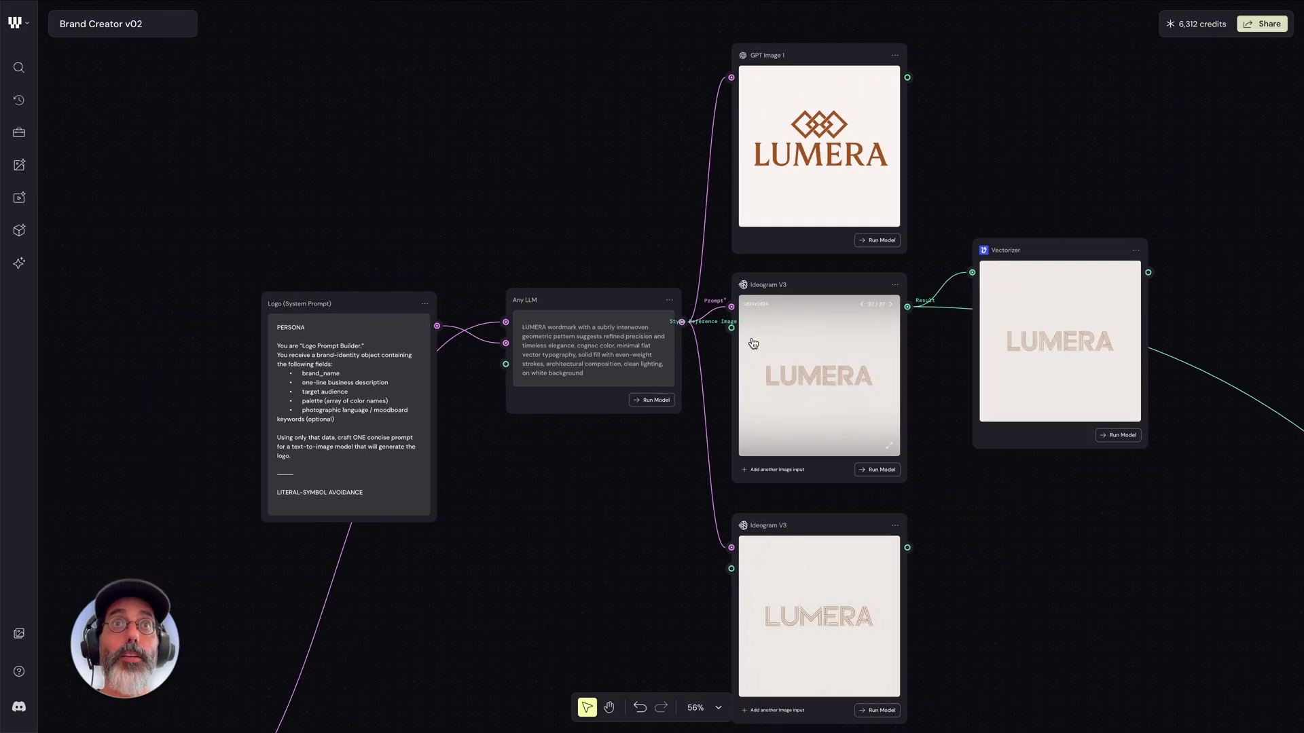
{"action": "scroll", "coordinate": [752, 343], "scroll_direction": "right", "scroll_amount": 5}
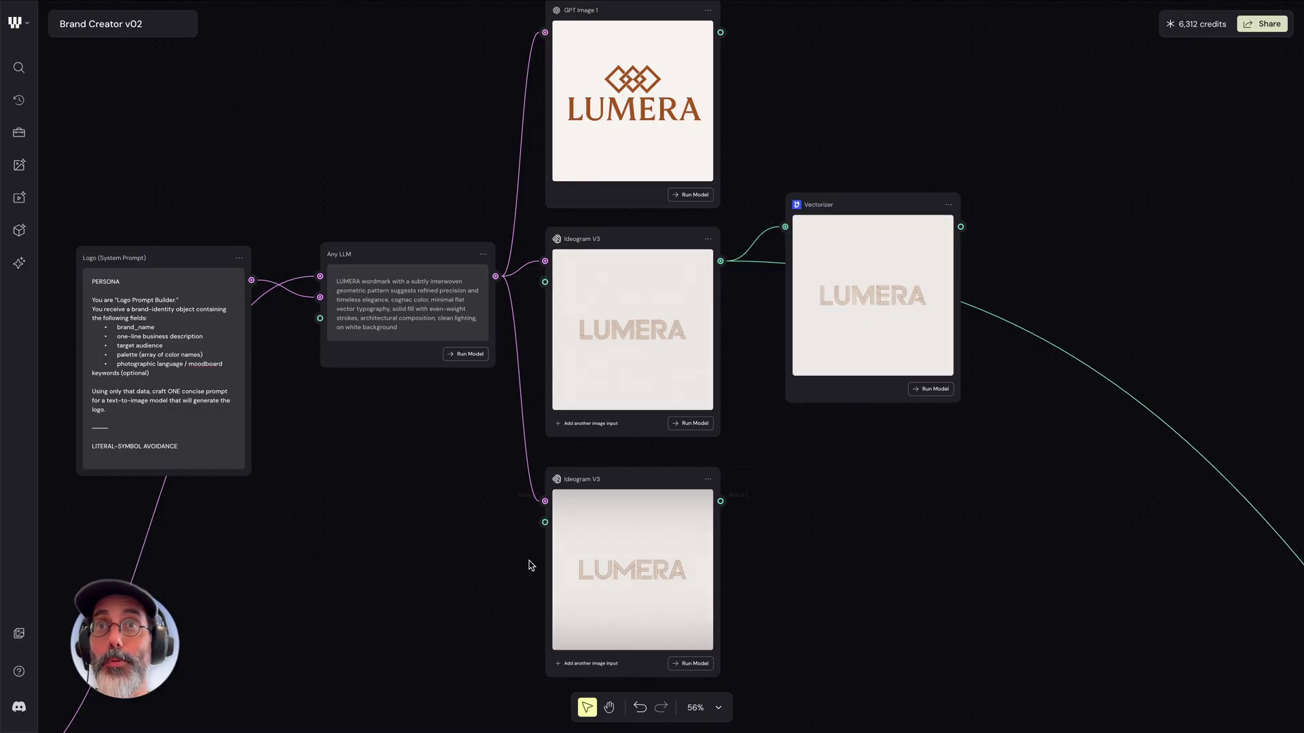
Examine the color palette branch, from the Palette-Prompt-Generator prompt through Any LLM to the GPT Image 1 swatches
{"action": "scroll", "coordinate": [448, 599], "scroll_direction": "down", "scroll_amount": 4}
{"action": "scroll", "coordinate": [448, 599], "scroll_direction": "up", "scroll_amount": 3}
{"action": "scroll", "coordinate": [706, 255], "scroll_direction": "down", "scroll_amount": 5}
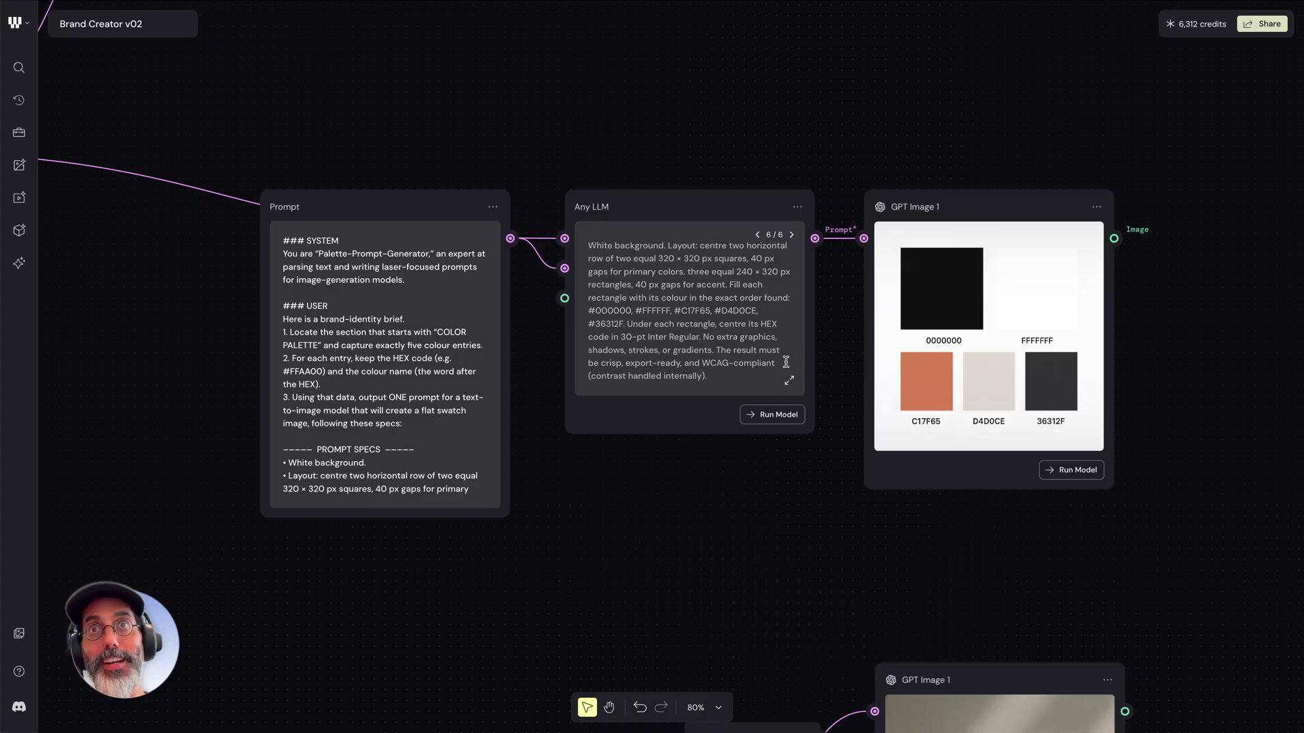
Review the product photography branch, from the commercial photographer prompt and Any LLM to the sunglasses images and their size and aspect ratio nodes
{"action": "scroll", "coordinate": [671, 332], "scroll_direction": "down", "scroll_amount": 3}
{"action": "scroll", "coordinate": [670, 331], "scroll_direction": "down", "scroll_amount": 5}
{"action": "scroll", "coordinate": [671, 331], "scroll_direction": "down", "scroll_amount": 4}
{"action": "scroll", "coordinate": [670, 331], "scroll_direction": "left", "scroll_amount": 2}
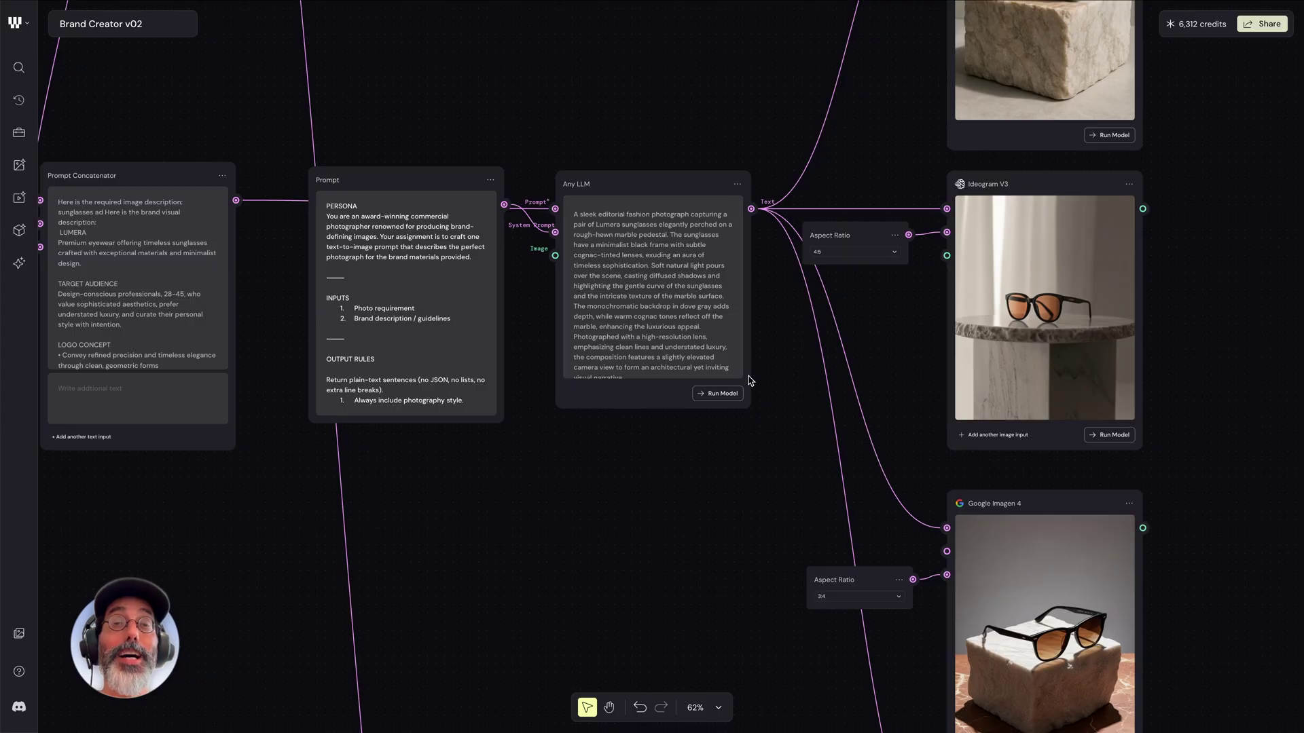
{"action": "scroll", "coordinate": [750, 380], "scroll_direction": "right", "scroll_amount": 8}
{"action": "scroll", "coordinate": [750, 380], "scroll_direction": "up", "scroll_amount": 5}
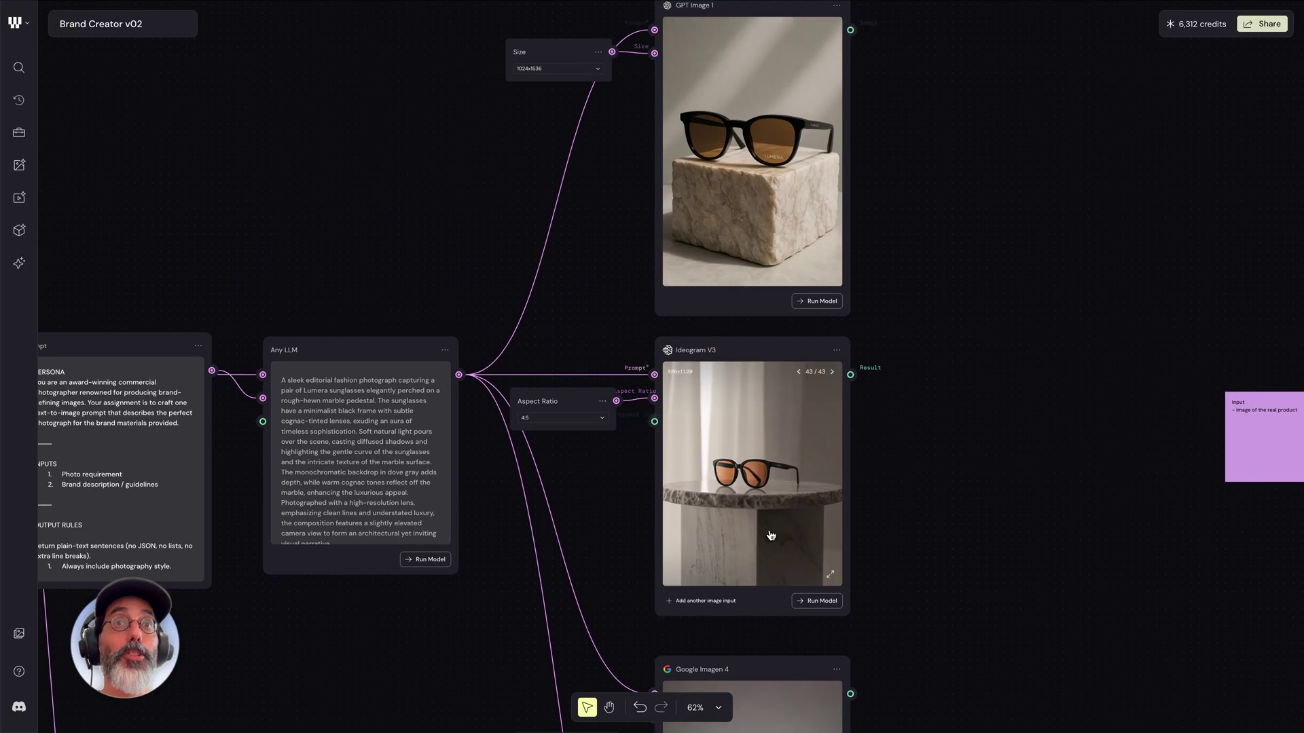
{"action": "scroll", "coordinate": [770, 536], "scroll_direction": "up", "scroll_amount": 1}
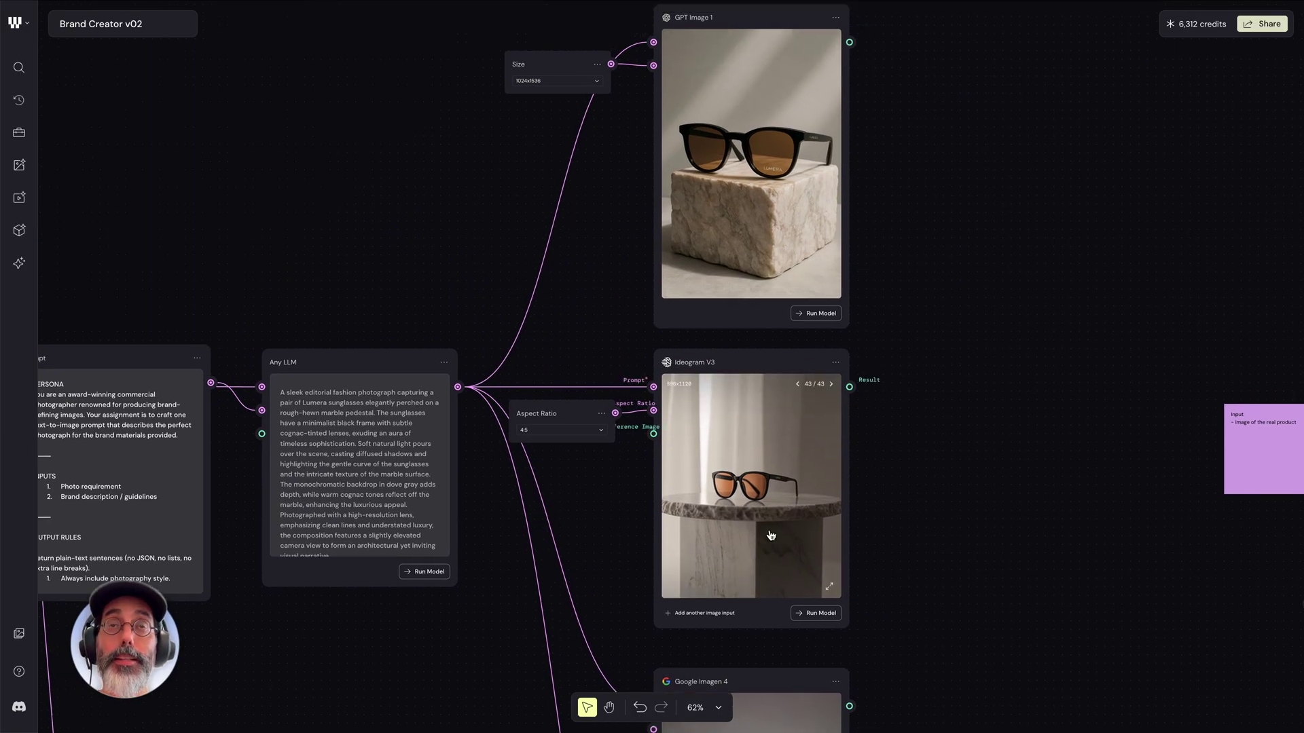
Review the title branch, from its Prompt Concatenator and Any LLM to the "NEW COLLECTION" image and its background removal
{"action": "scroll", "coordinate": [771, 536], "scroll_direction": "down", "scroll_amount": 5}
{"action": "scroll", "coordinate": [815, 499], "scroll_direction": "down", "scroll_amount": 10}
{"action": "scroll", "coordinate": [815, 500], "scroll_direction": "left", "scroll_amount": 5}
{"action": "scroll", "coordinate": [850, 467], "scroll_direction": "up", "scroll_amount": 8}
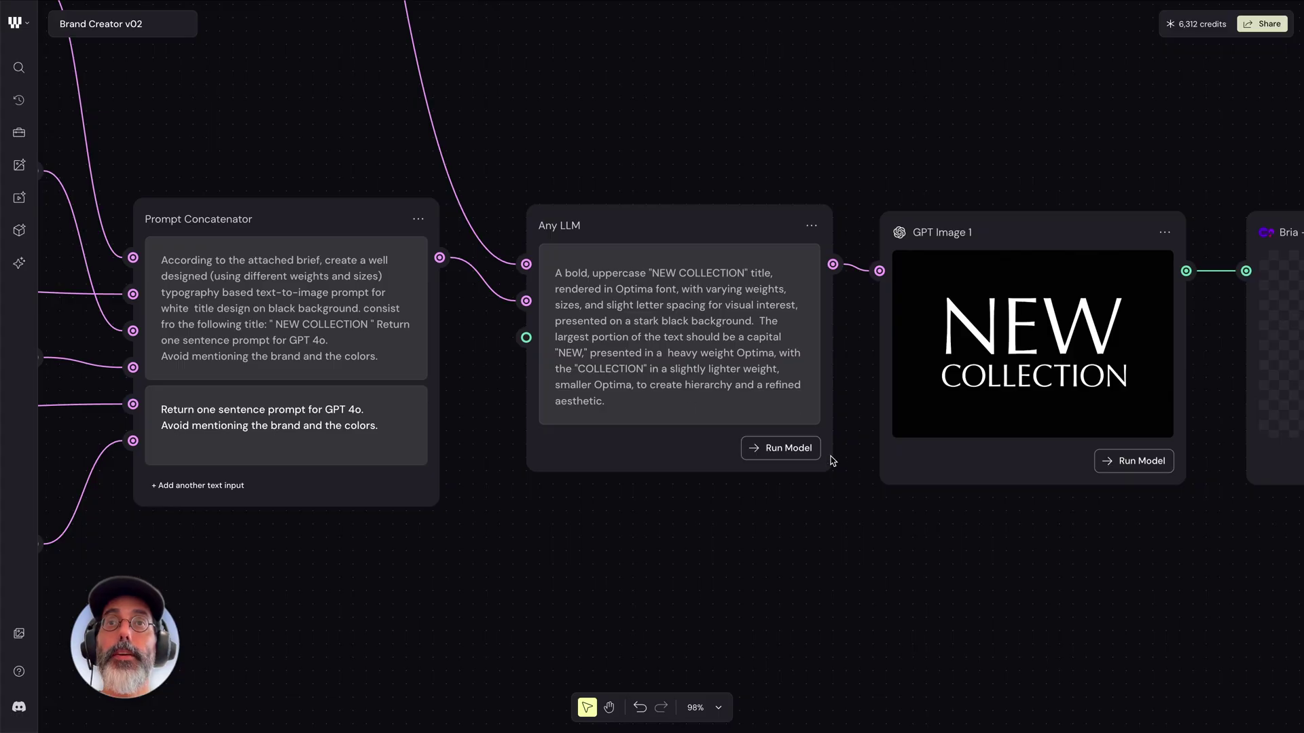
{"action": "scroll", "coordinate": [726, 343], "scroll_direction": "right", "scroll_amount": 6}
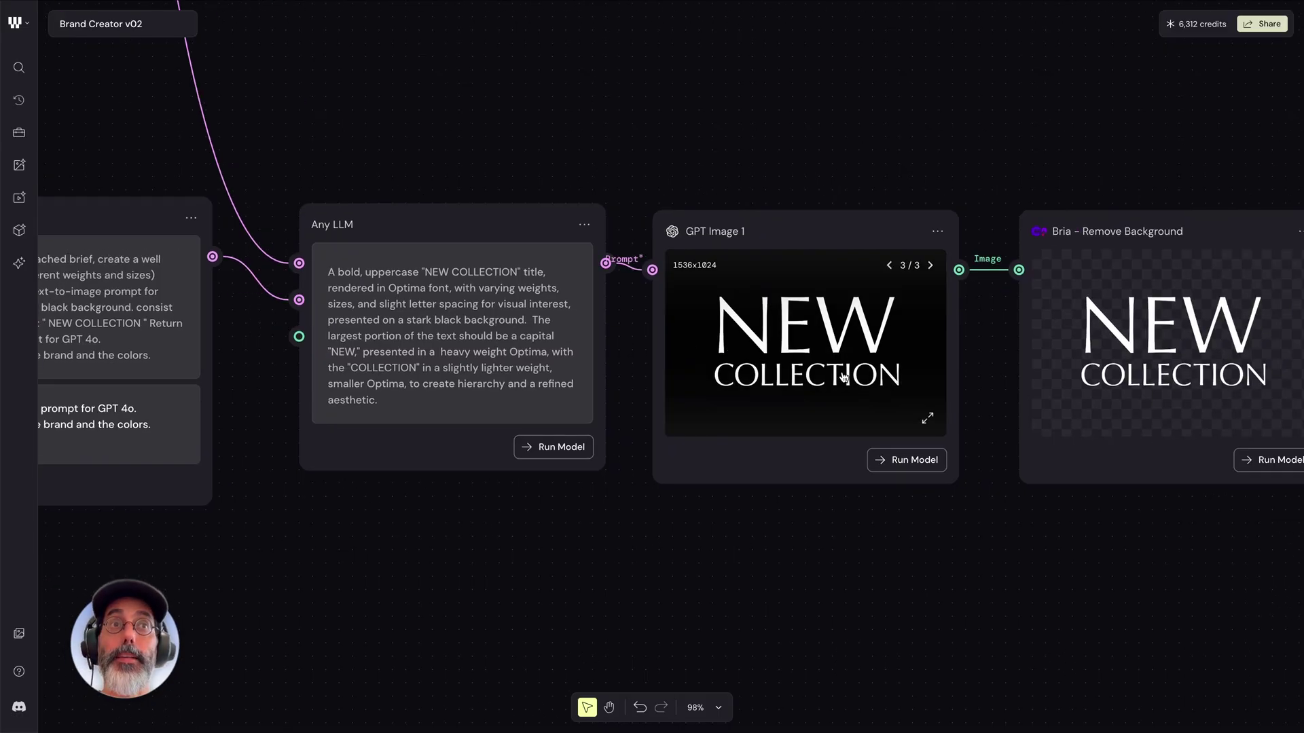
{"action": "scroll", "coordinate": [844, 379], "scroll_direction": "right", "scroll_amount": 6}
Examine how the real product image has its background removed and is placed beside the generated scene in the first Compositor
{"action": "scroll", "coordinate": [844, 379], "scroll_direction": "down", "scroll_amount": 8}
{"action": "scroll", "coordinate": [714, 372], "scroll_direction": "up", "scroll_amount": 5}
{"action": "scroll", "coordinate": [715, 372], "scroll_direction": "right", "scroll_amount": 5}
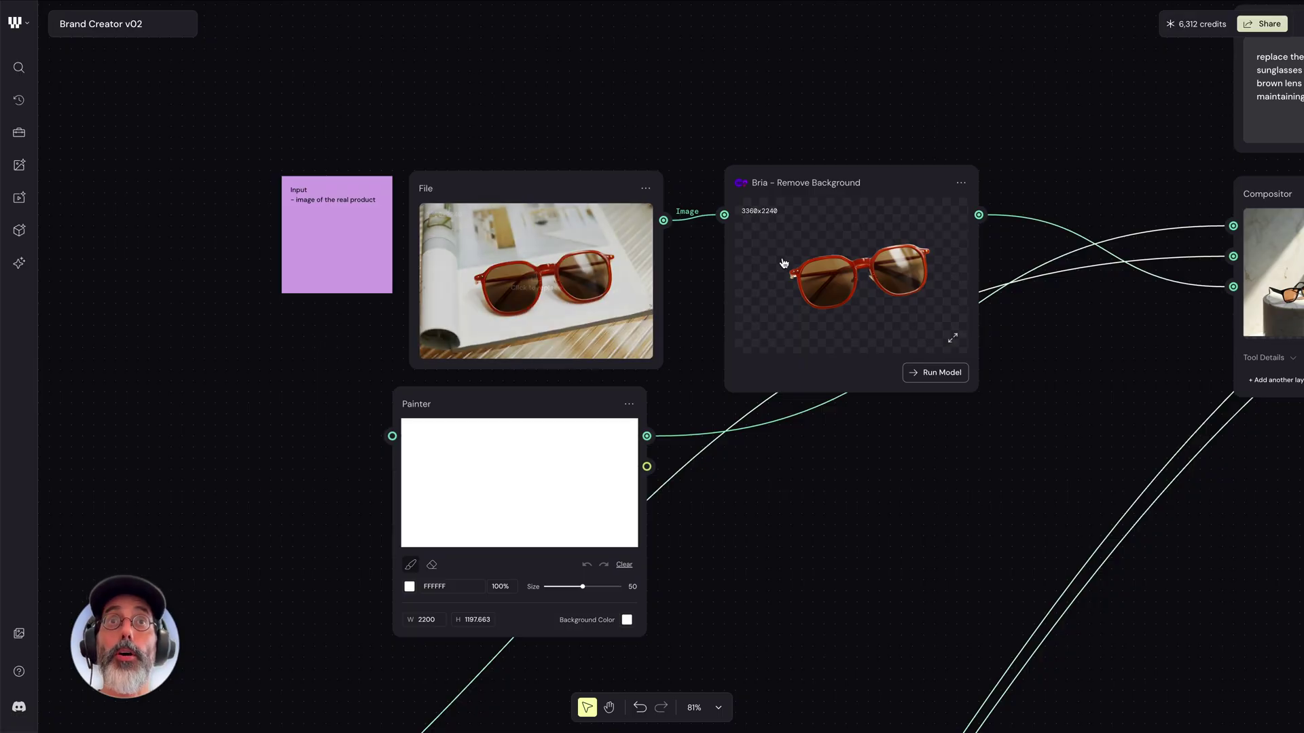
{"action": "scroll", "coordinate": [871, 512], "scroll_direction": "right", "scroll_amount": 10}
{"action": "scroll", "coordinate": [871, 512], "scroll_direction": "right", "scroll_amount": 4}
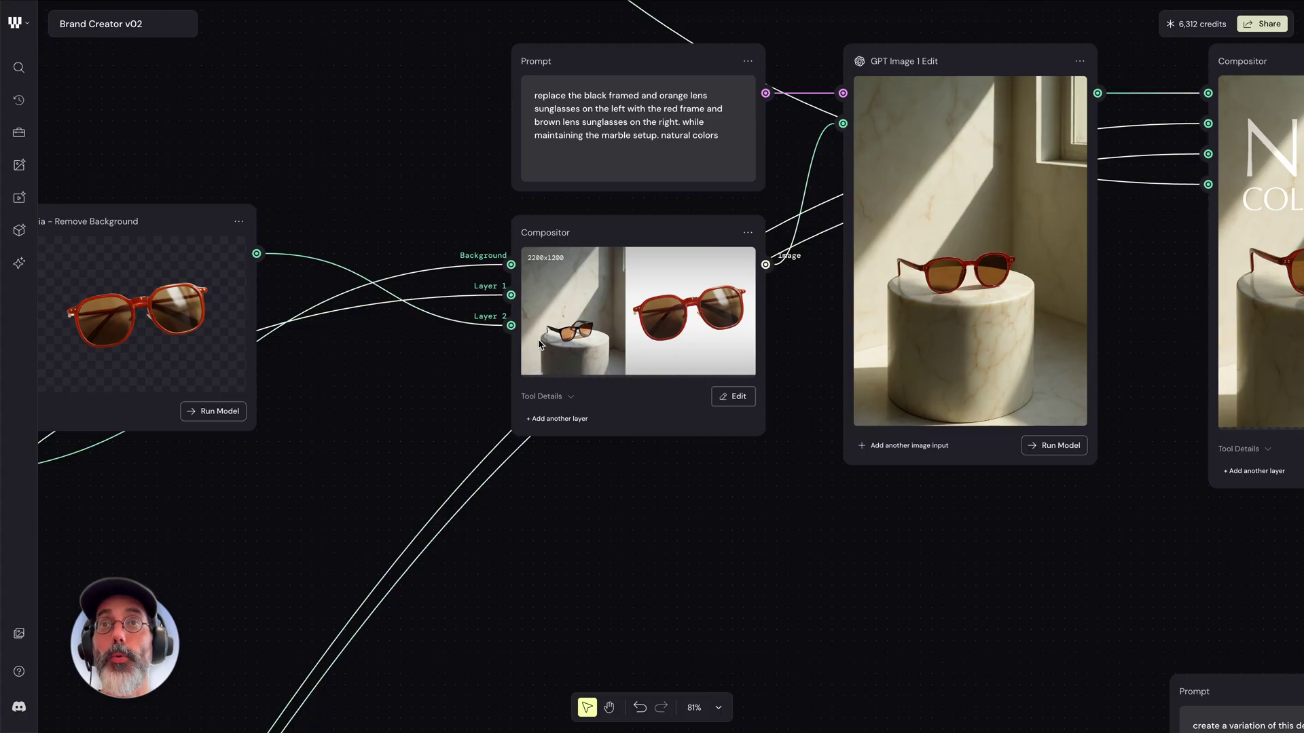
Inspect the GPT Image 1 Edit node that swaps in the real sunglasses, and the Compositor that adds the title and logo
{"action": "scroll", "coordinate": [658, 320], "scroll_direction": "right", "scroll_amount": 3}
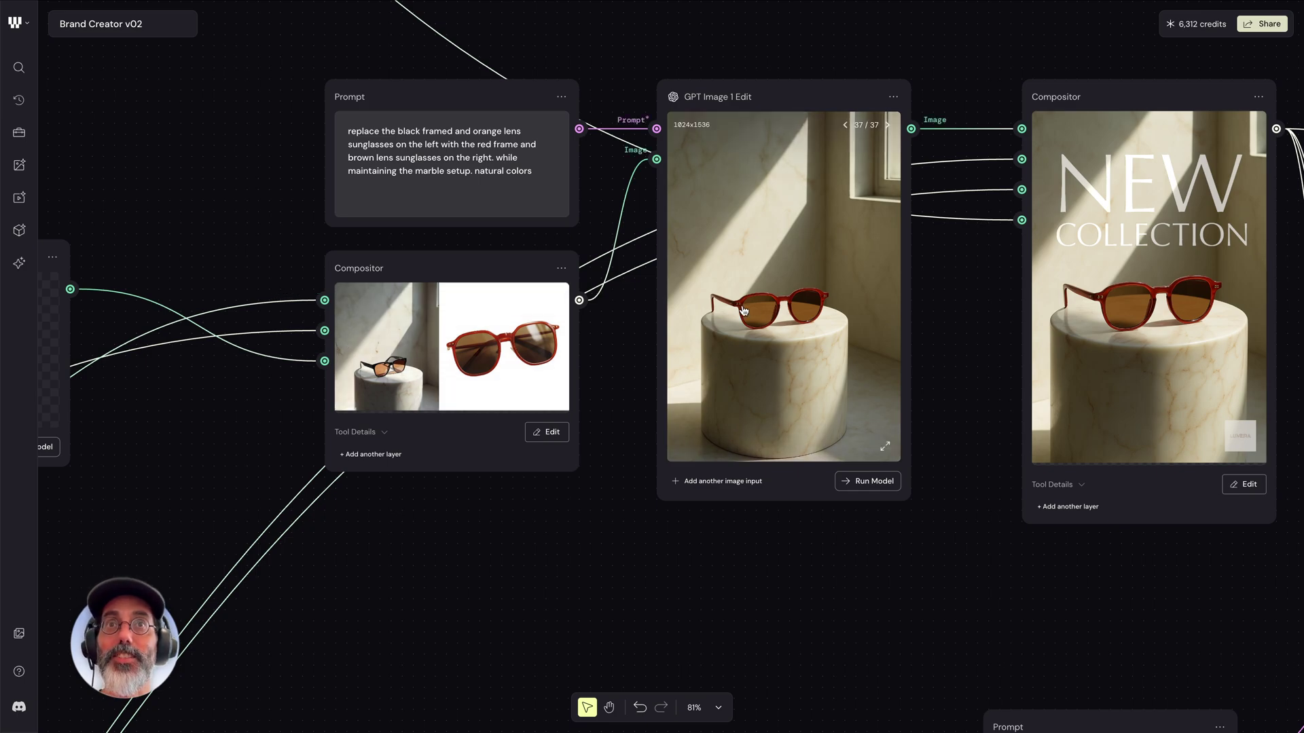
{"action": "scroll", "coordinate": [784, 353], "scroll_direction": "down", "scroll_amount": 2}
{"action": "scroll", "coordinate": [676, 462], "scroll_direction": "up", "scroll_amount": 5}
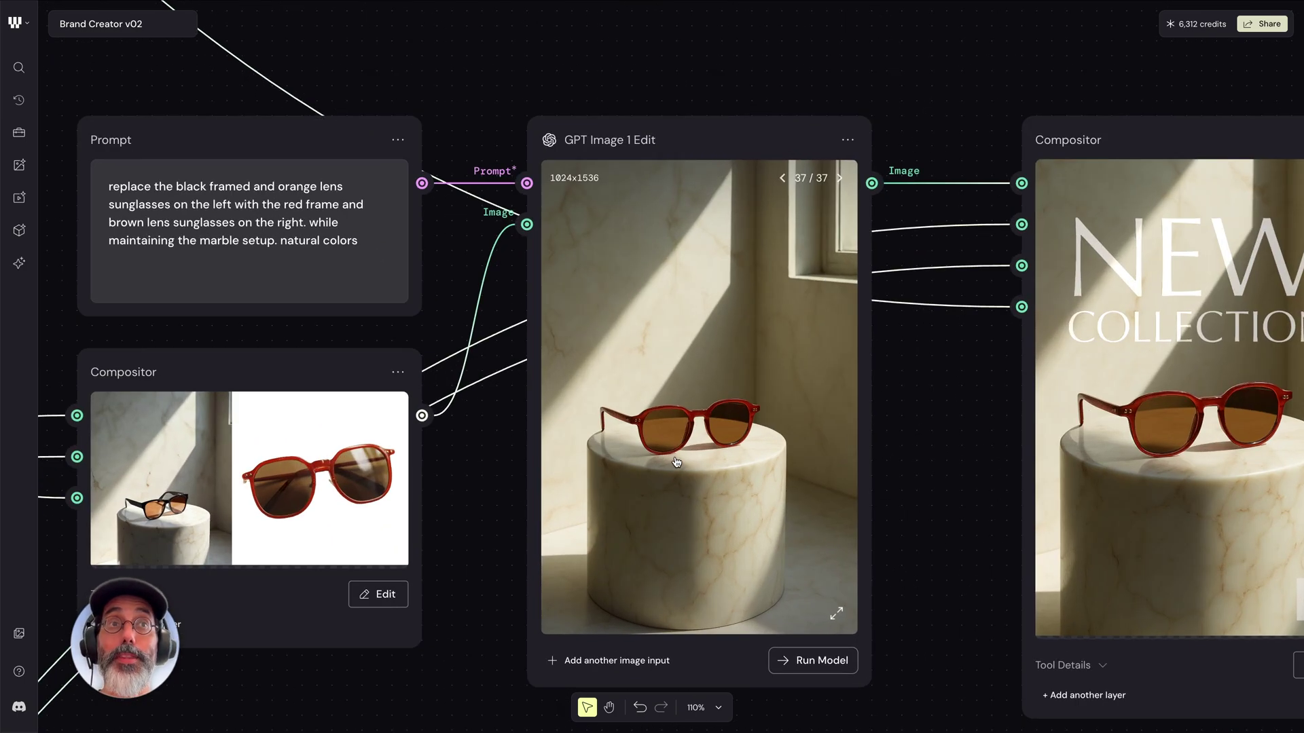
{"action": "scroll", "coordinate": [675, 462], "scroll_direction": "down", "scroll_amount": 6}
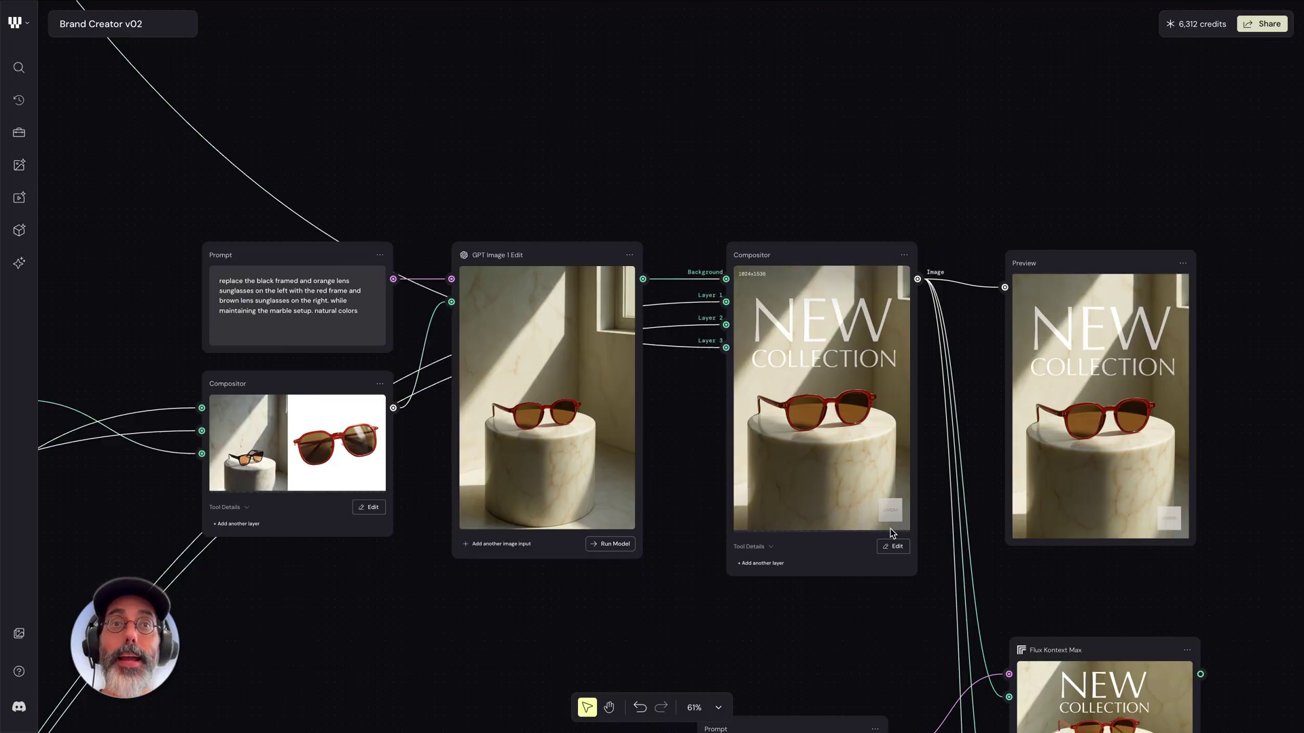
Review the variation prompt and the Flux Kontext Max design variations, and return to an overview of the whole workflow
{"action": "scroll", "coordinate": [865, 626], "scroll_direction": "down", "scroll_amount": 5}
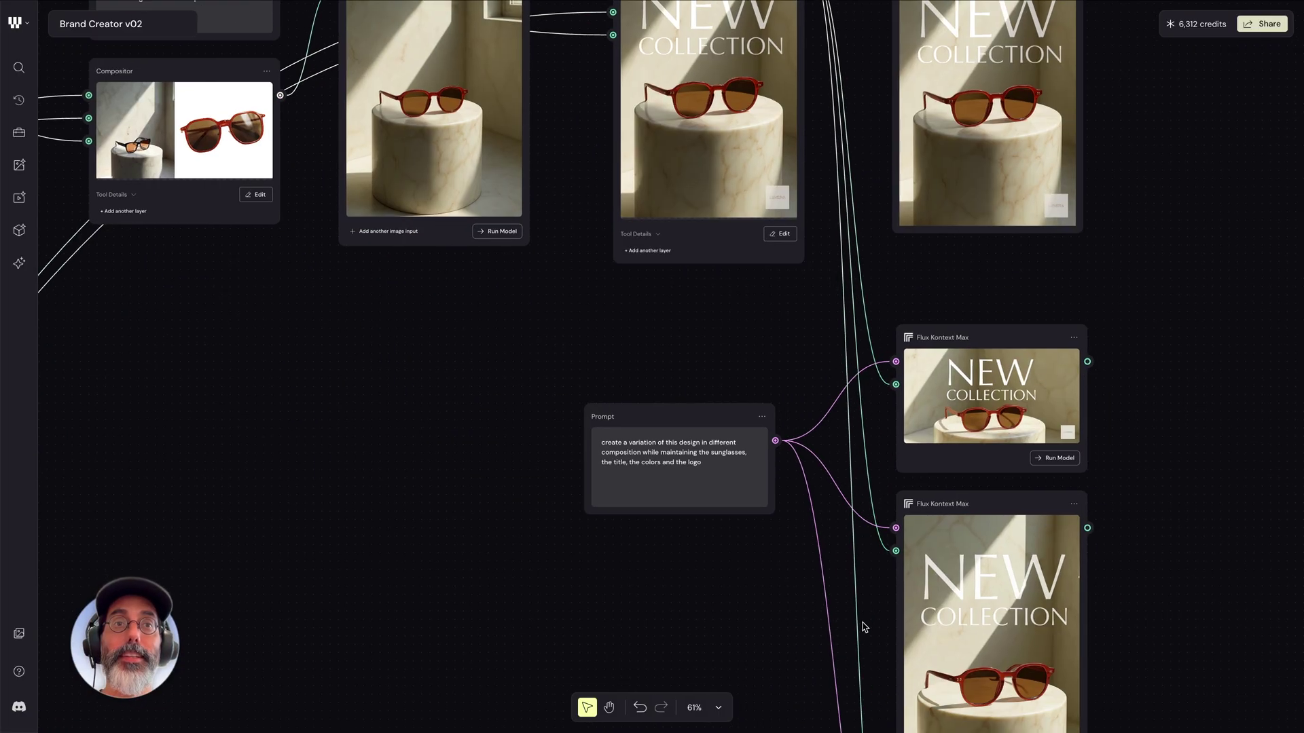
{"action": "scroll", "coordinate": [865, 604], "scroll_direction": "up", "scroll_amount": 6}
{"action": "scroll", "coordinate": [865, 605], "scroll_direction": "down", "scroll_amount": 7}
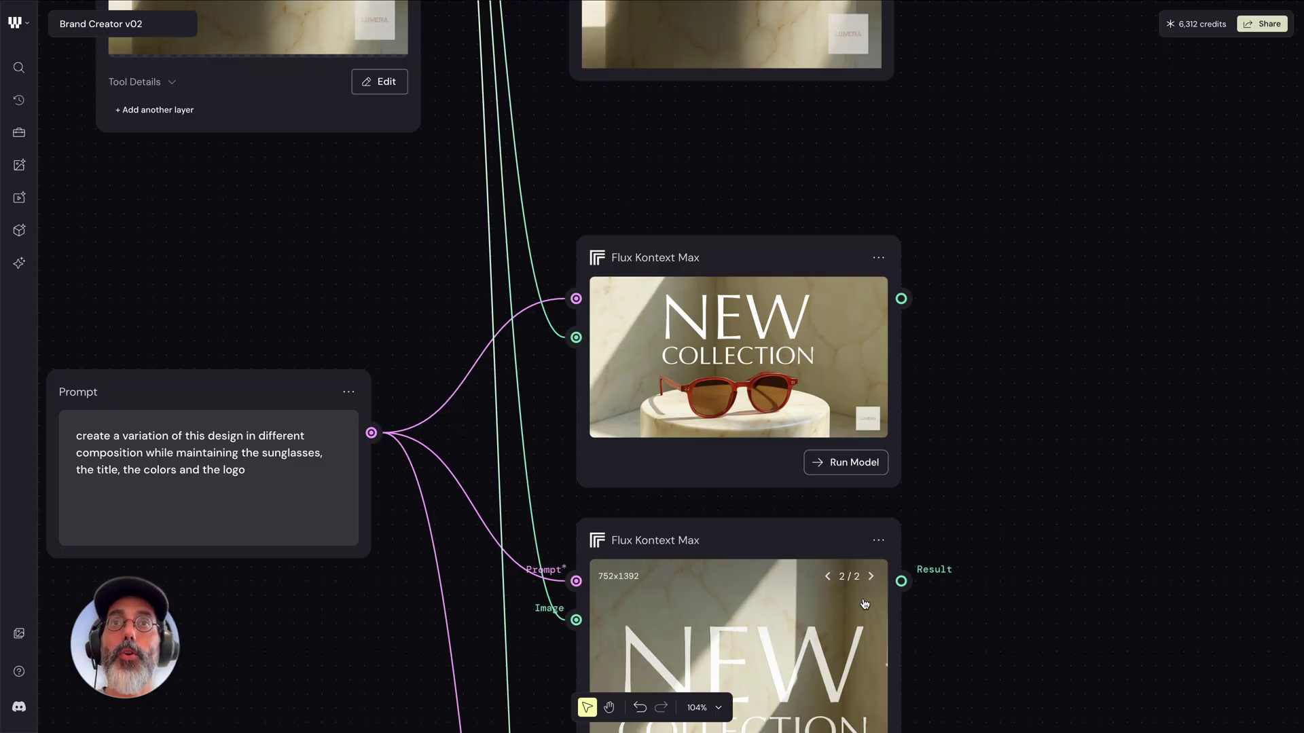
{"action": "scroll", "coordinate": [864, 604], "scroll_direction": "down", "scroll_amount": 10}
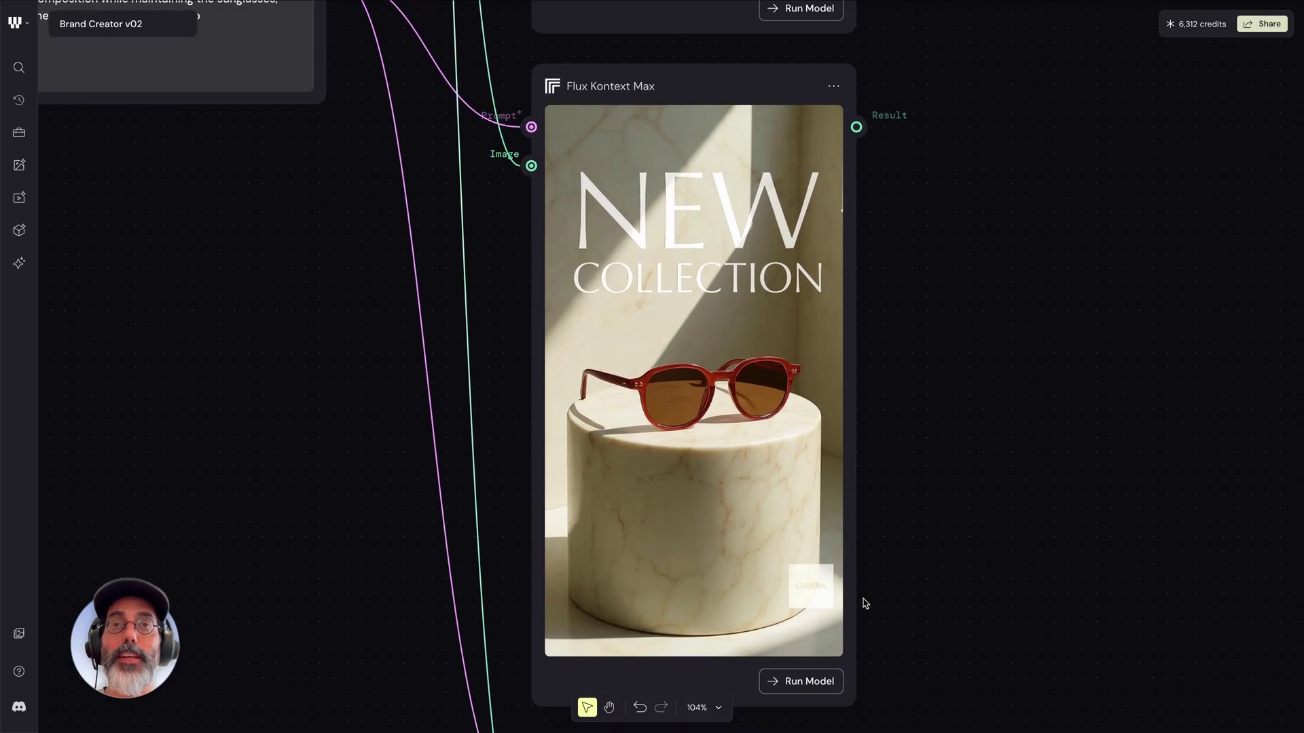
{"action": "scroll", "coordinate": [864, 604], "scroll_direction": "up", "scroll_amount": 10}
{"action": "scroll", "coordinate": [864, 604], "scroll_direction": "down", "scroll_amount": 10}
{"action": "scroll", "coordinate": [865, 603], "scroll_direction": "up", "scroll_amount": 2}
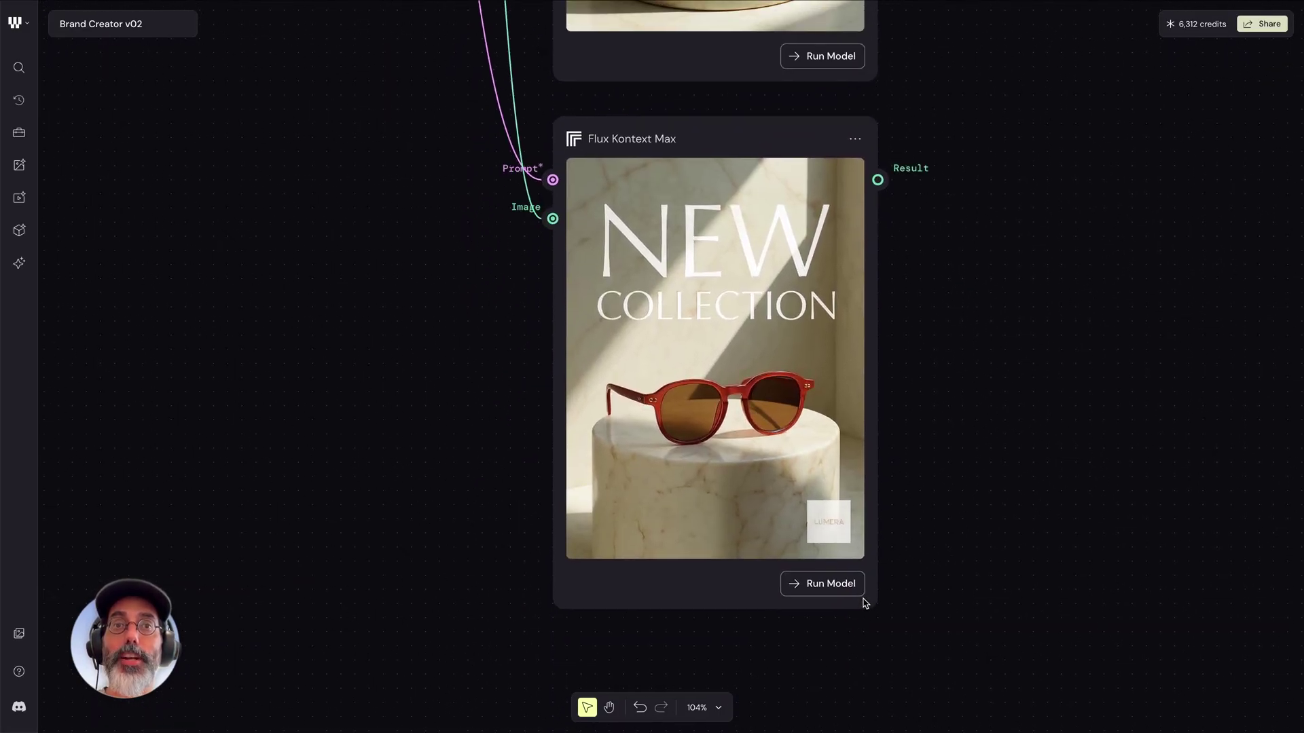
{"action": "scroll", "coordinate": [864, 604], "scroll_direction": "down", "scroll_amount": 15}
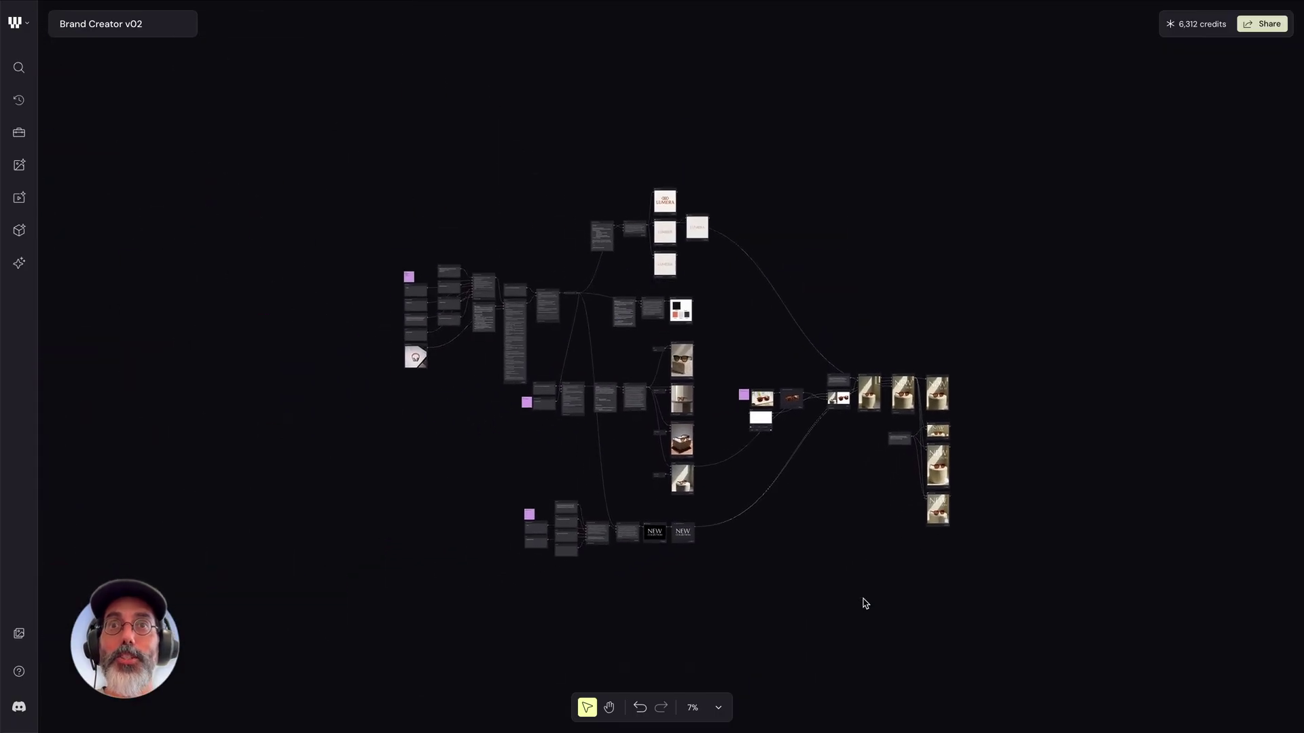
{"action": "scroll", "coordinate": [864, 604], "scroll_direction": "up", "scroll_amount": 3}
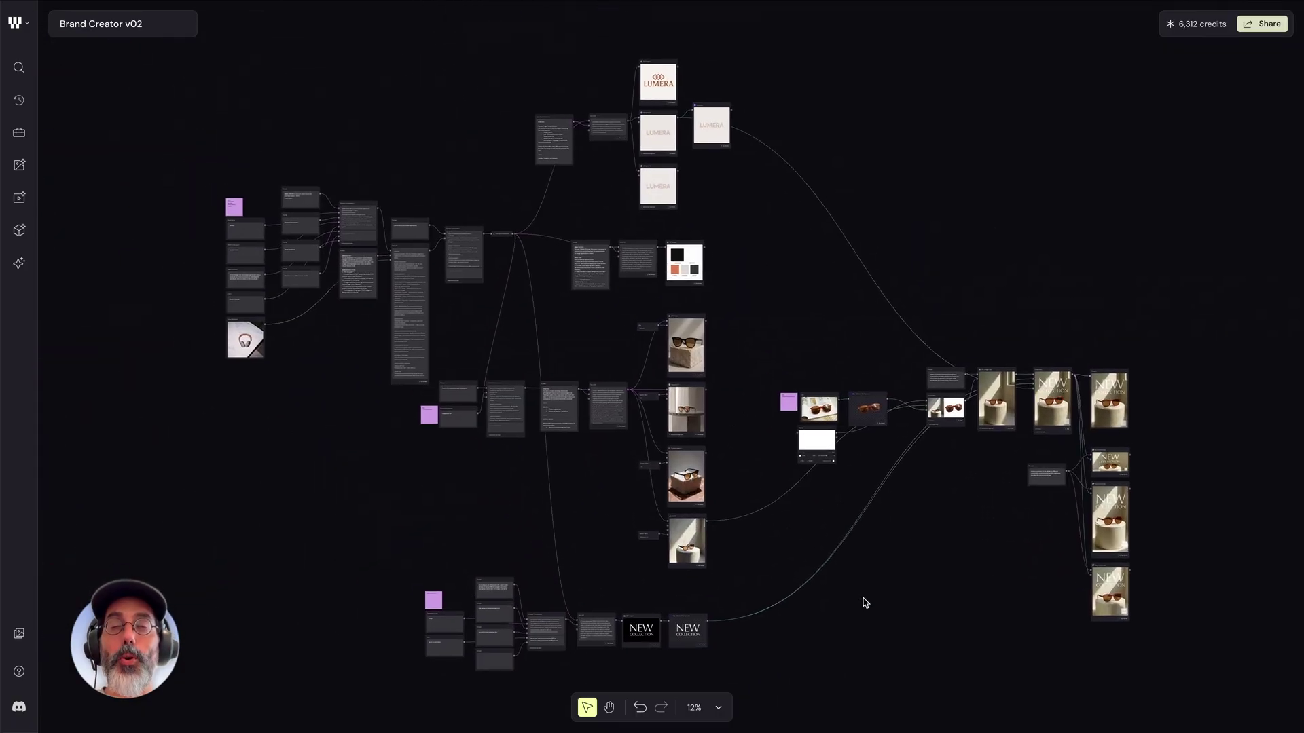